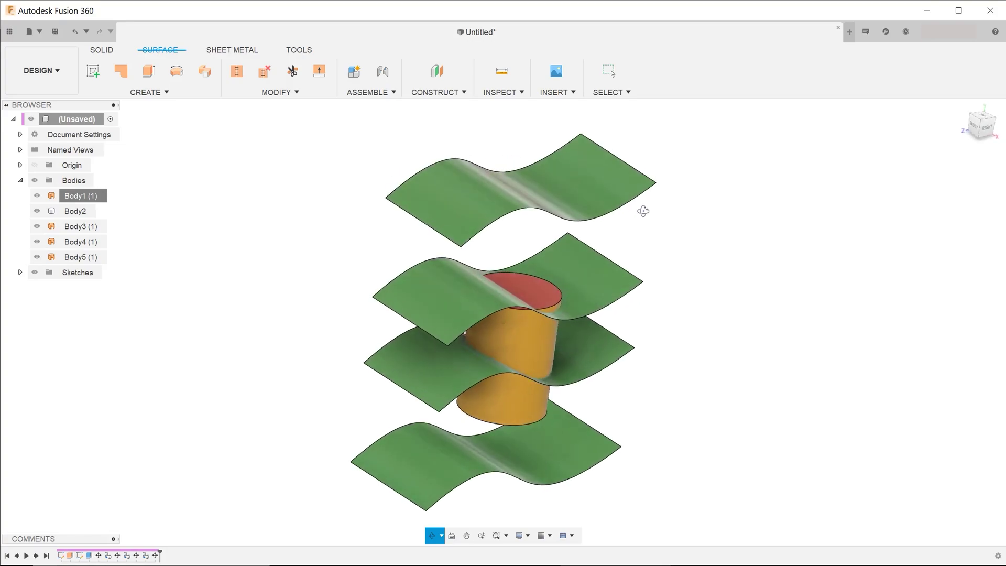
Inspect the cylinder body and its side and top faces from the right and home views.
middle_click_drag(647, 198, 652, 215, "shift")
left_click(964, 107)
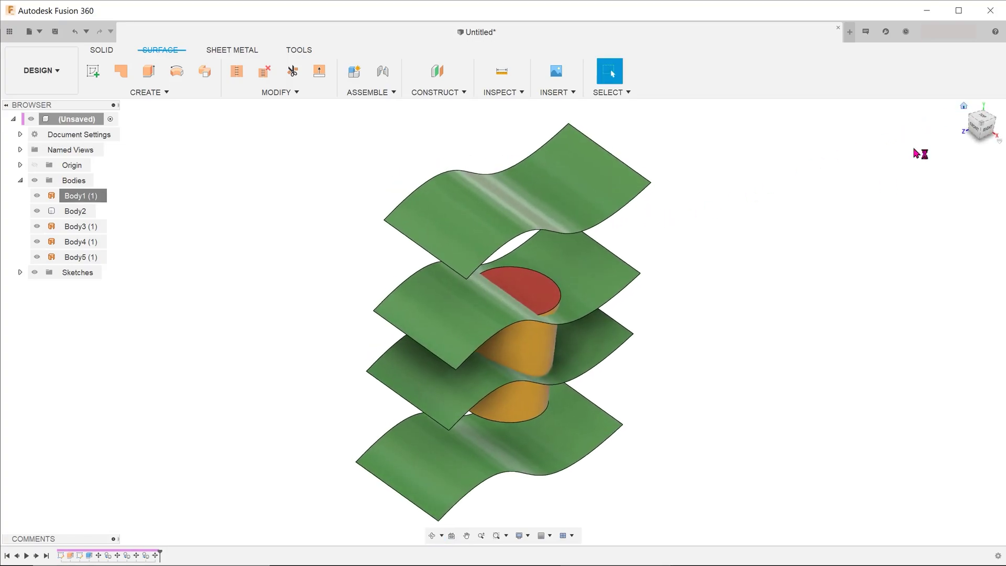
left_click(509, 354)
scroll(509, 354, "up", 5)
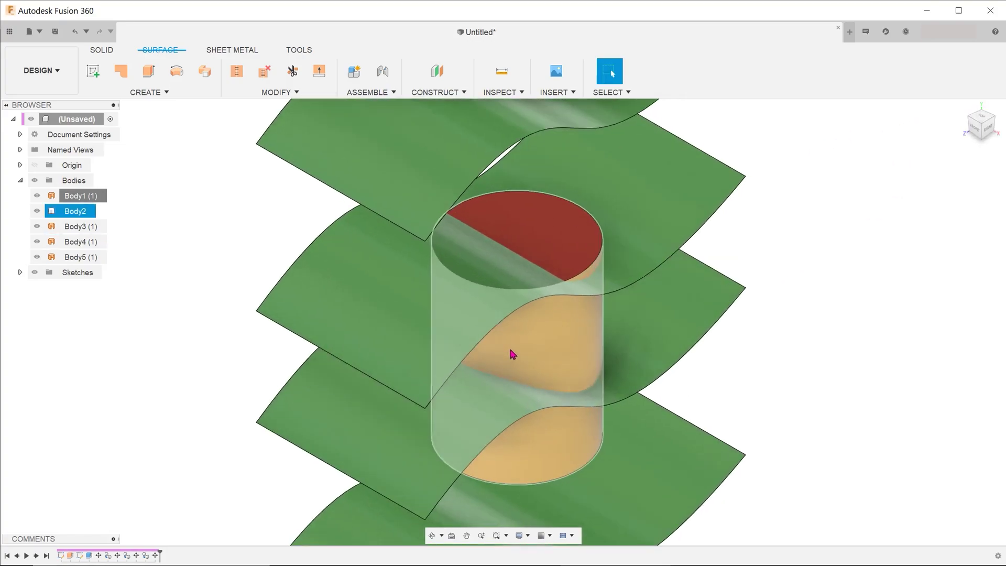
left_click(510, 354)
left_click(547, 246)
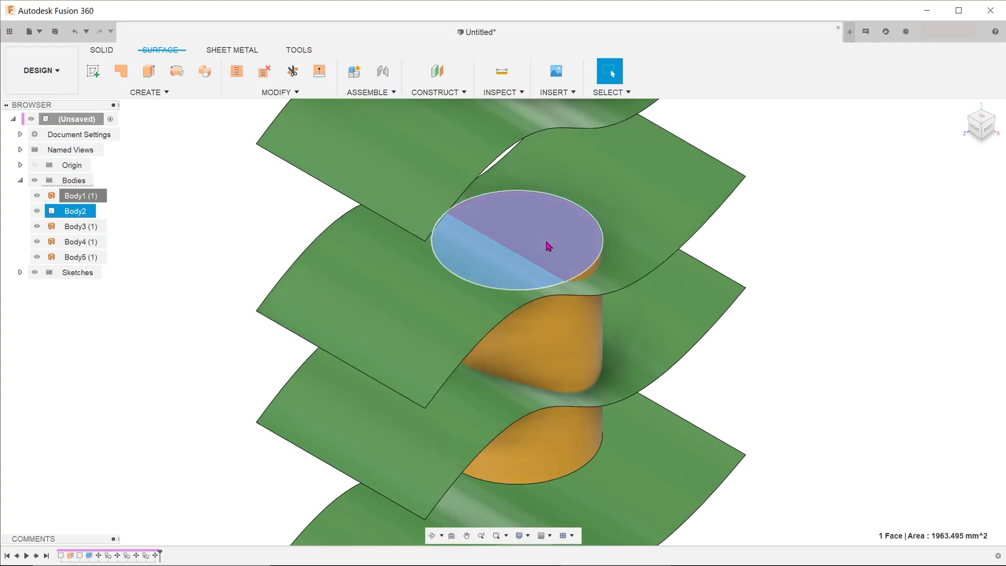
scroll(585, 246, "down", 2)
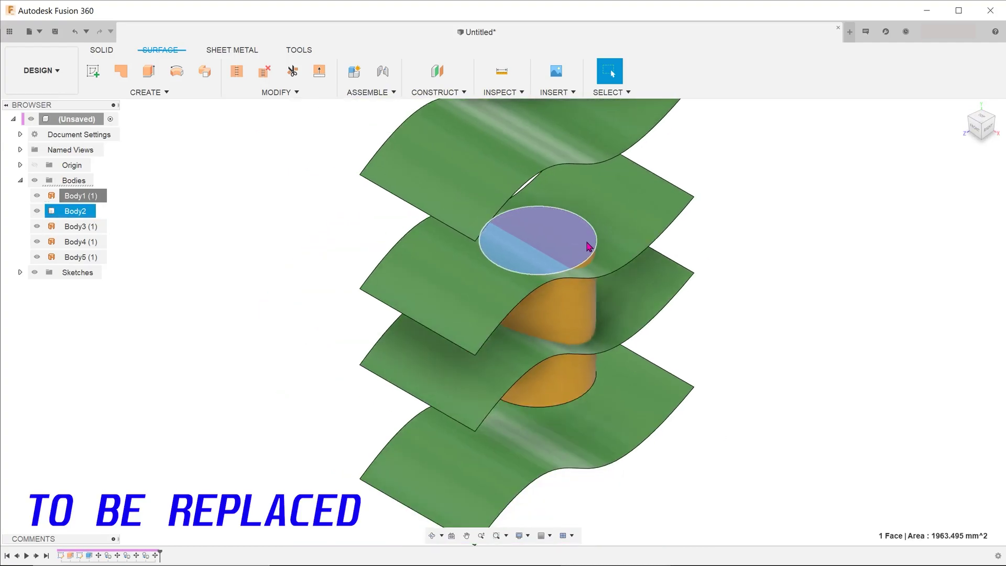
left_click(987, 130)
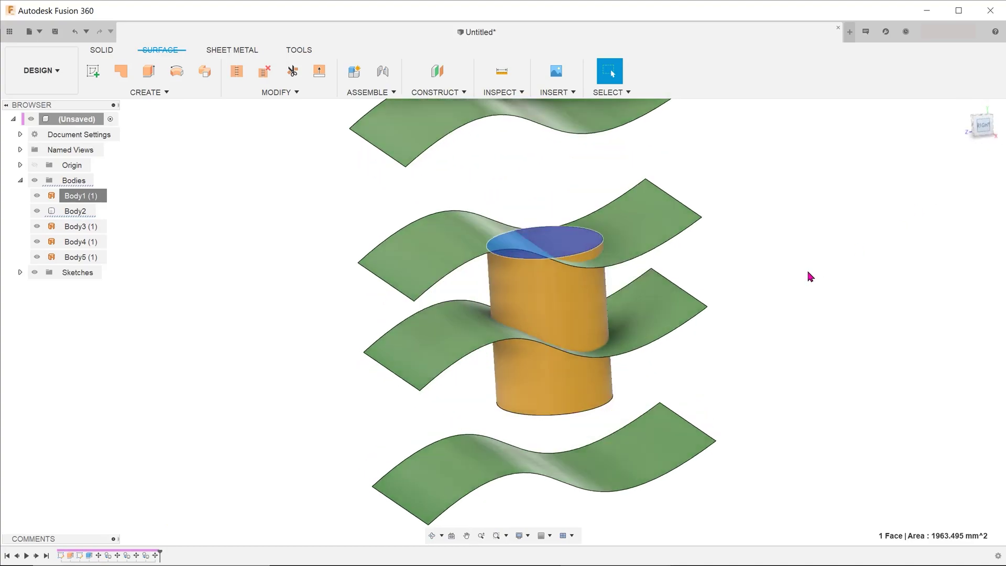
middle_click_drag(259, 298, 258, 312)
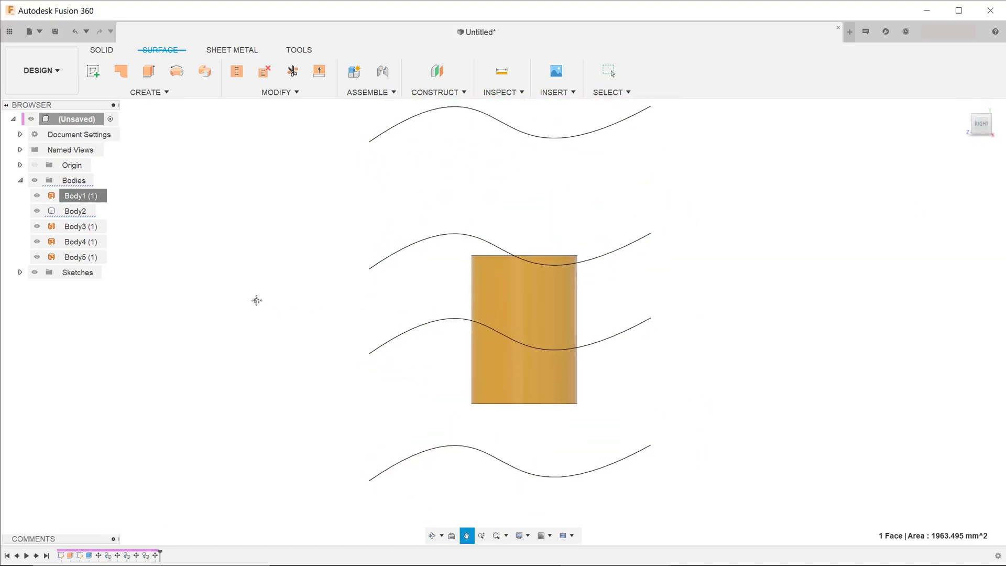
left_click(965, 111)
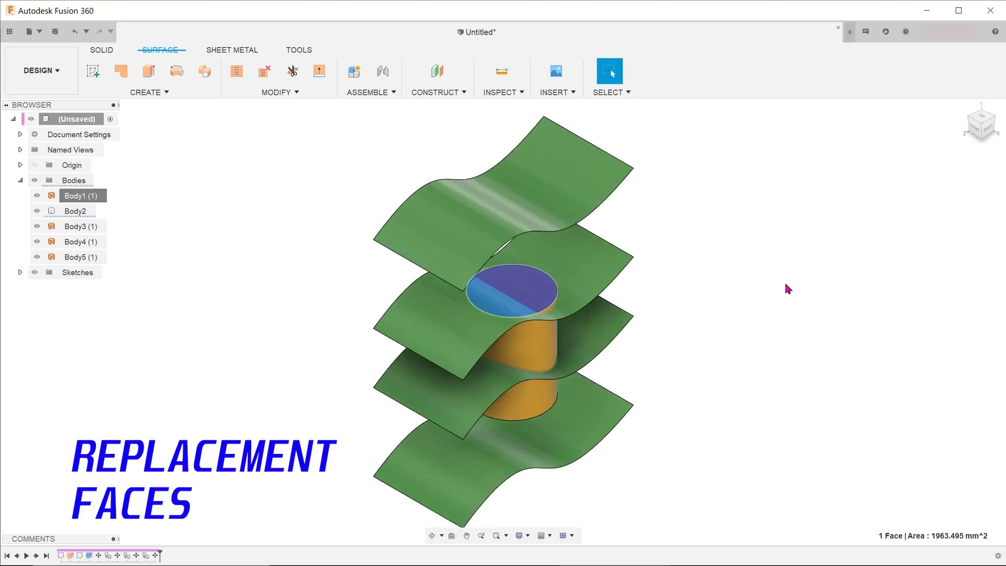
Preview Replace Face with the cylinder top as source and the uppermost wavy surface as target.
left_click(276, 93)
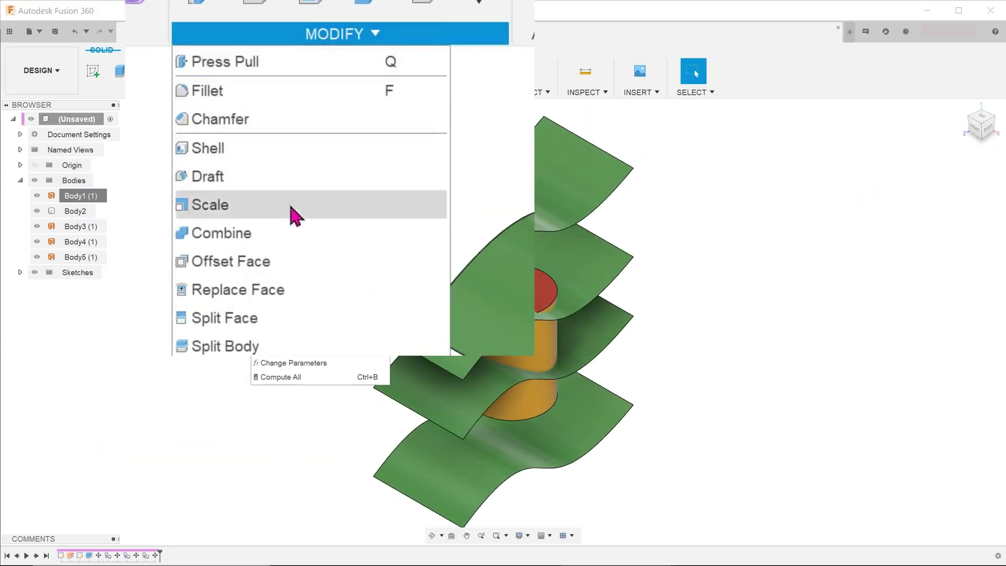
left_click(306, 291)
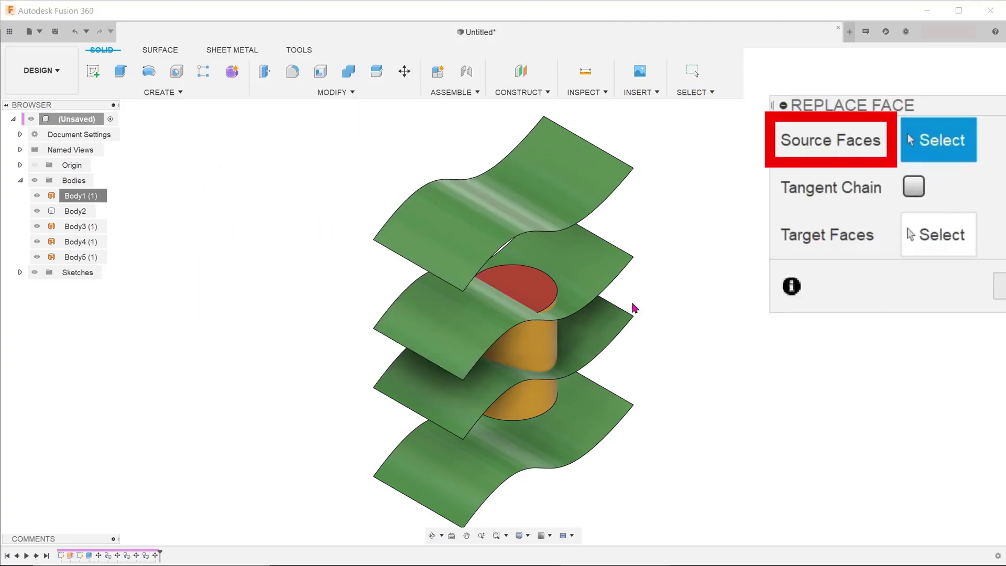
left_click(538, 289)
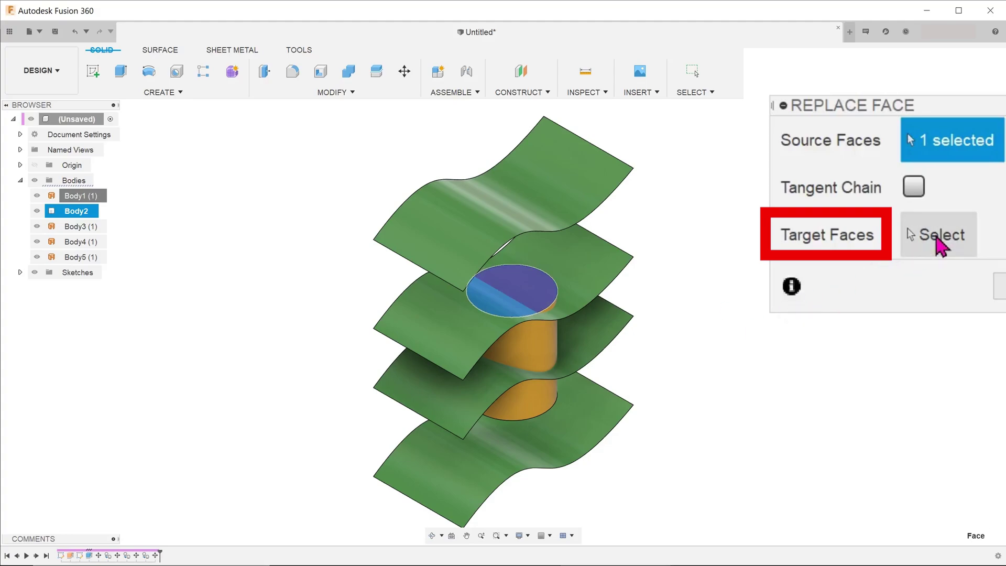
left_click(941, 247)
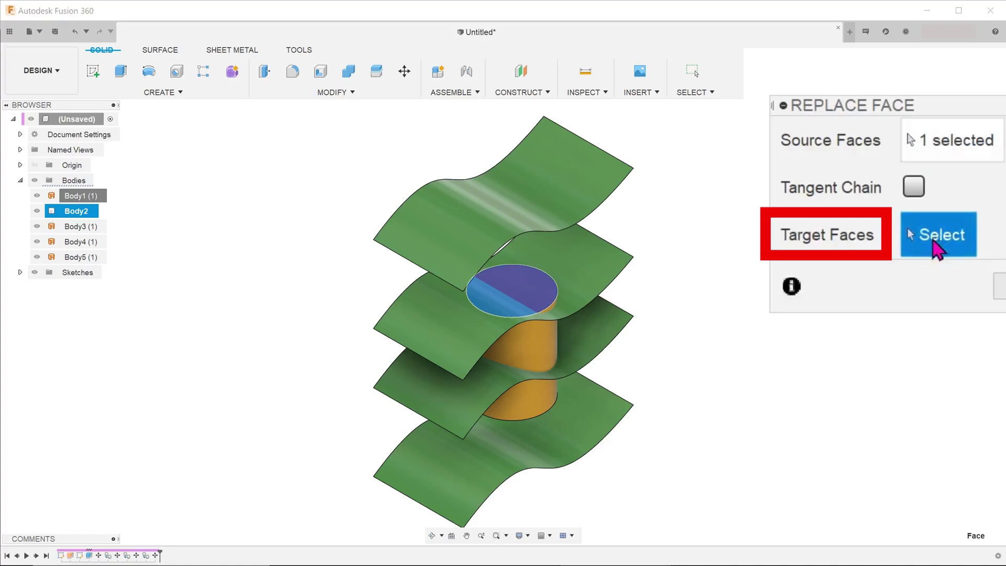
left_click(573, 168)
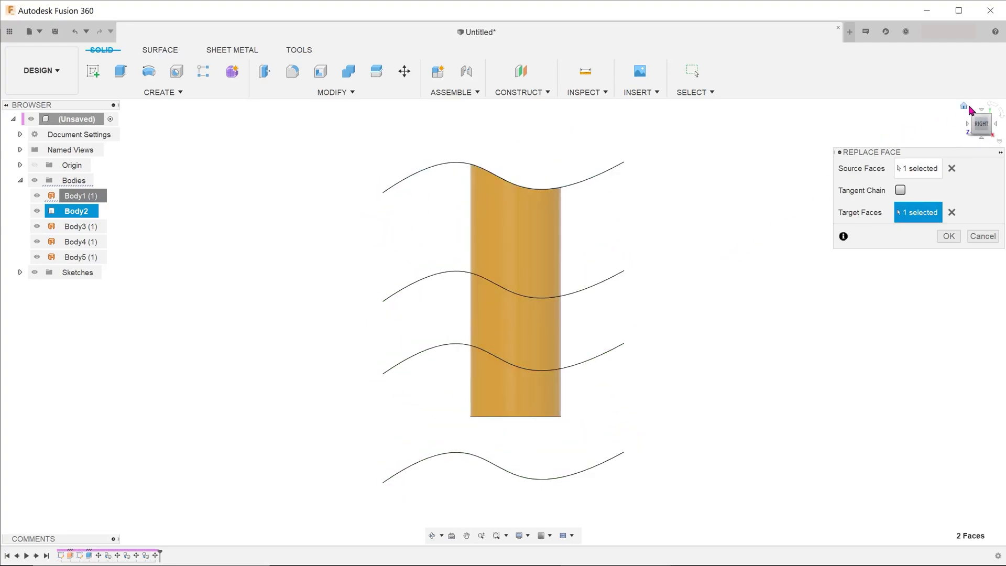
left_click(964, 107)
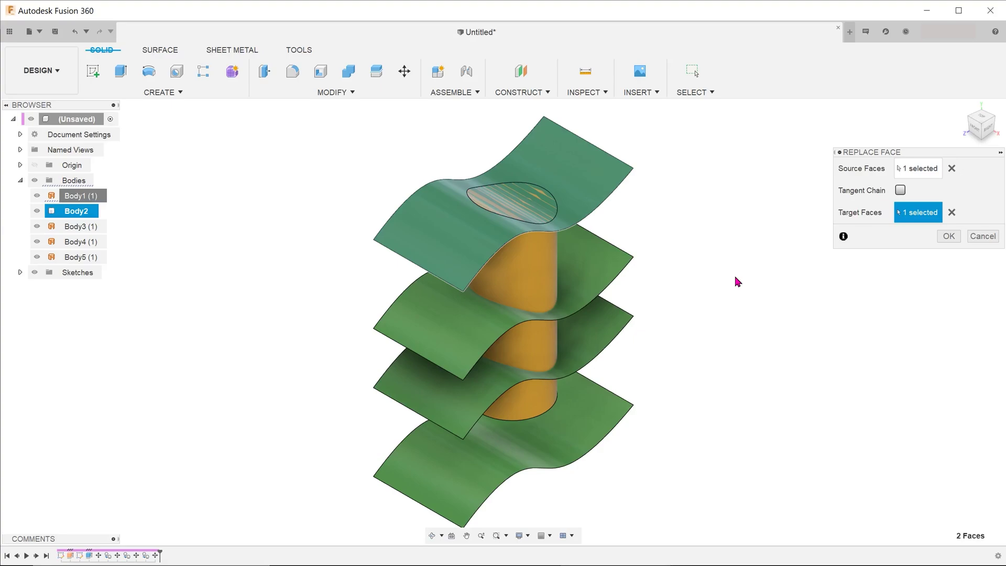
Swap the target to the third wavy surface and check the result from the right view.
left_click(951, 212)
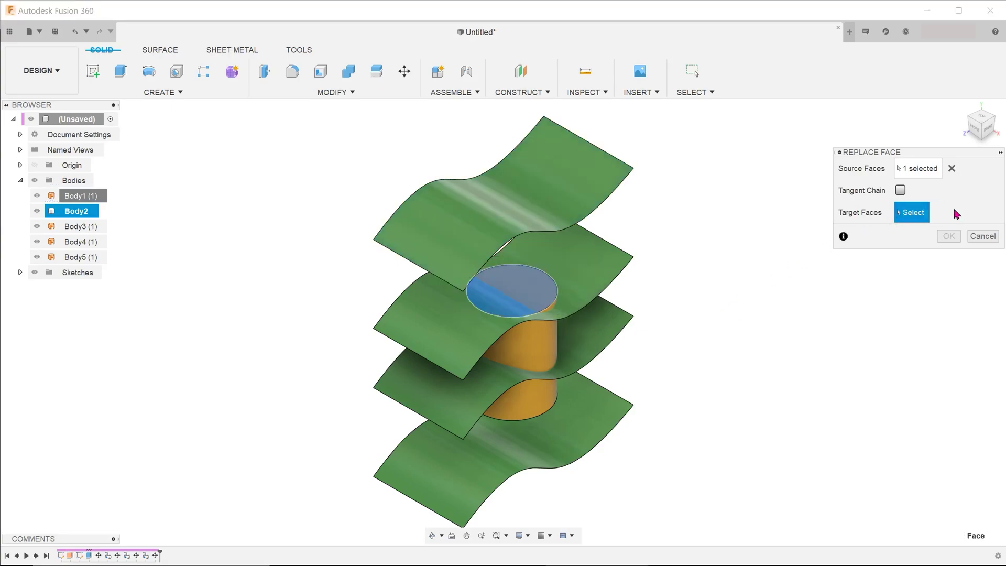
left_click(603, 330)
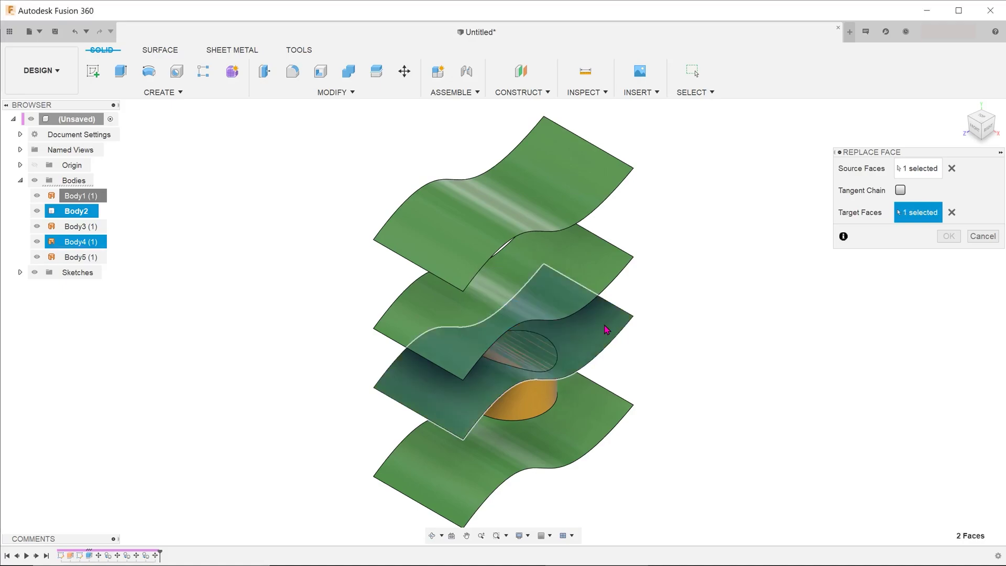
left_click(988, 128)
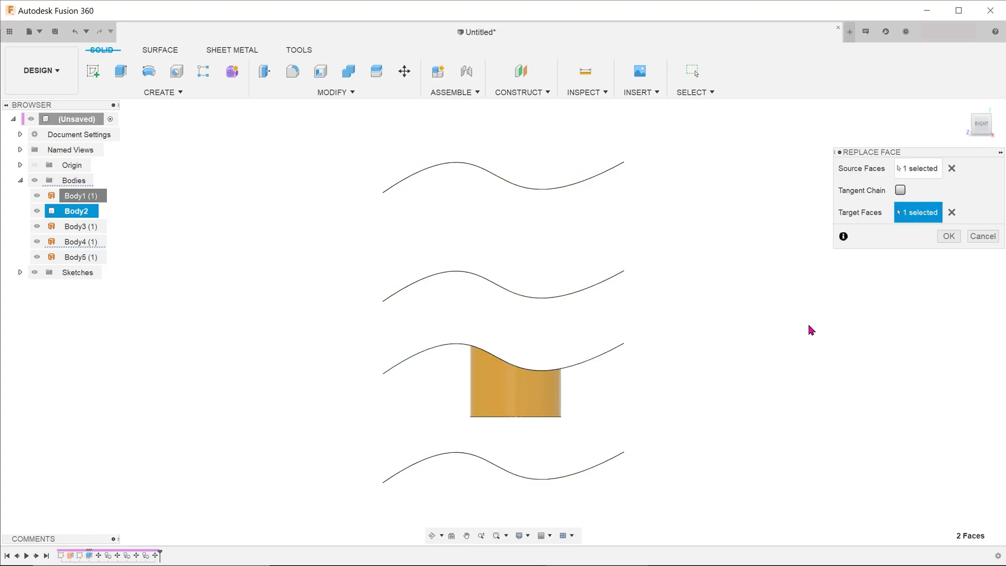
mouse_move(980, 123)
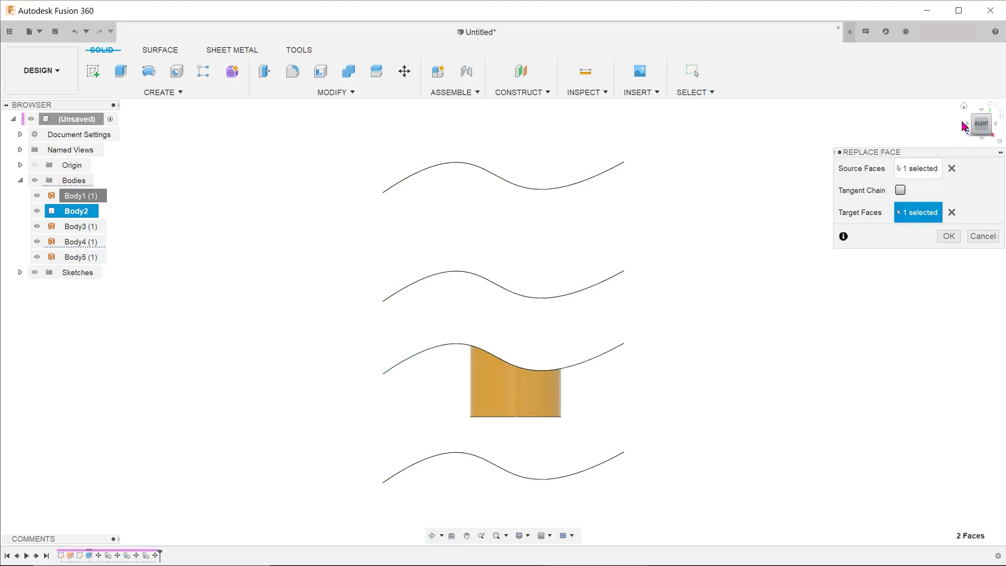
left_click(963, 108)
left_click(602, 260)
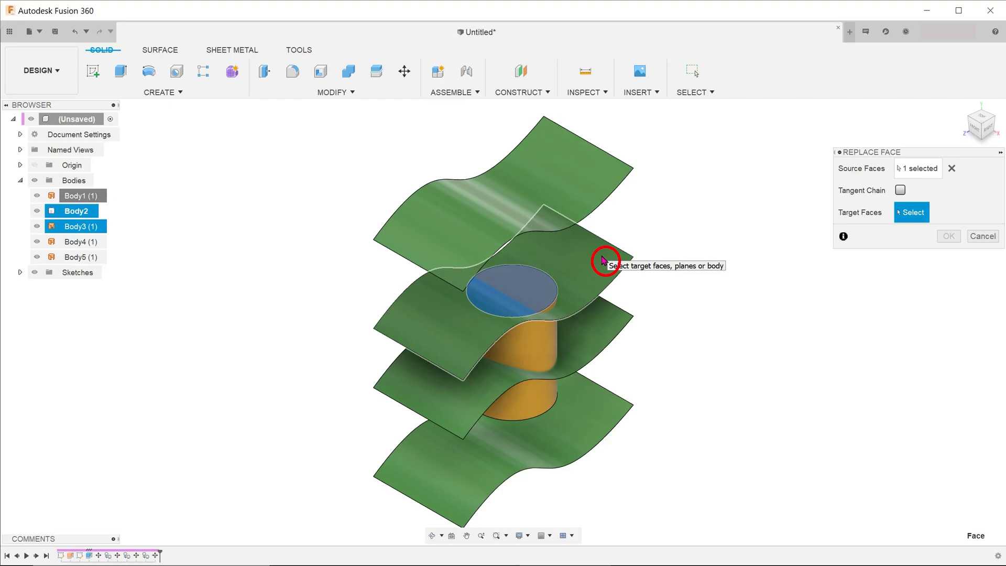
left_click(975, 130)
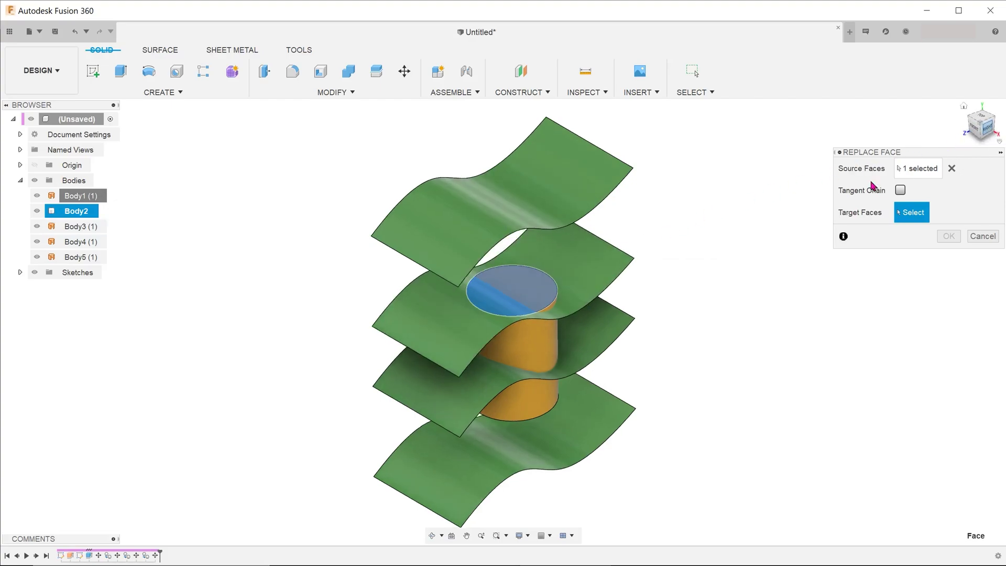
scroll(485, 341, "up", 2)
scroll(495, 294, "up", 3)
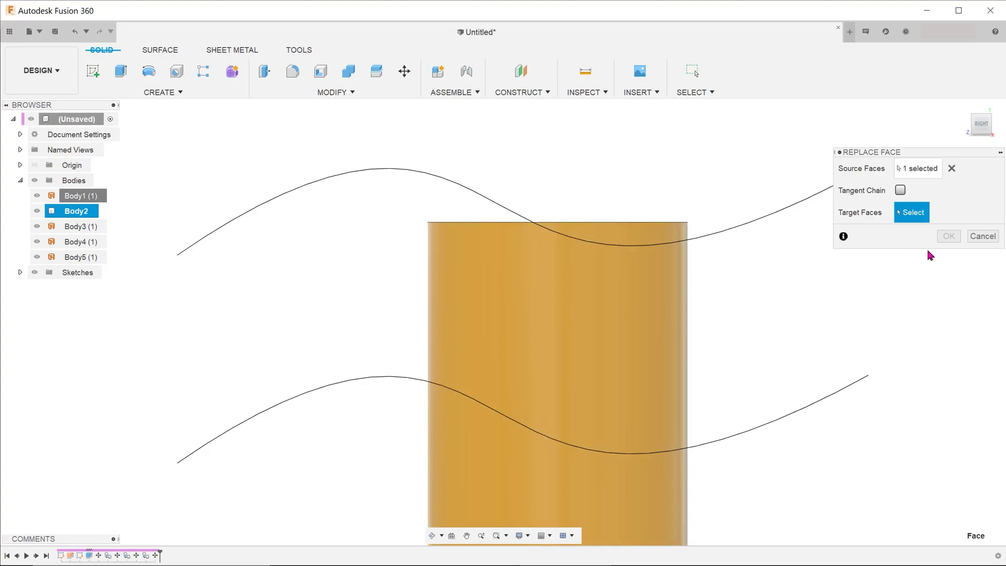
left_click(723, 236)
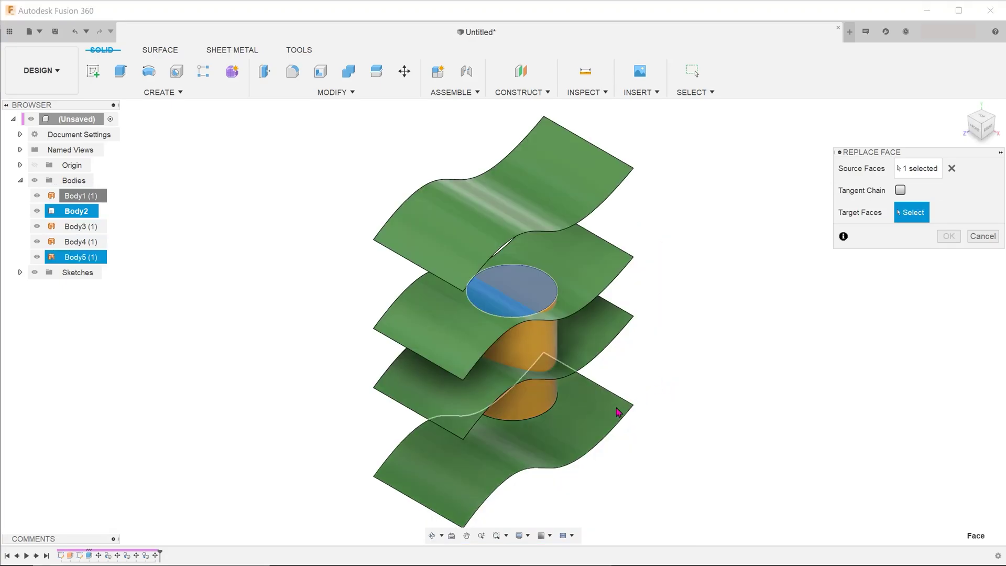
Try the bottom wavy surface as target, dismiss the failure notice, and orbit to inspect.
left_click(590, 421)
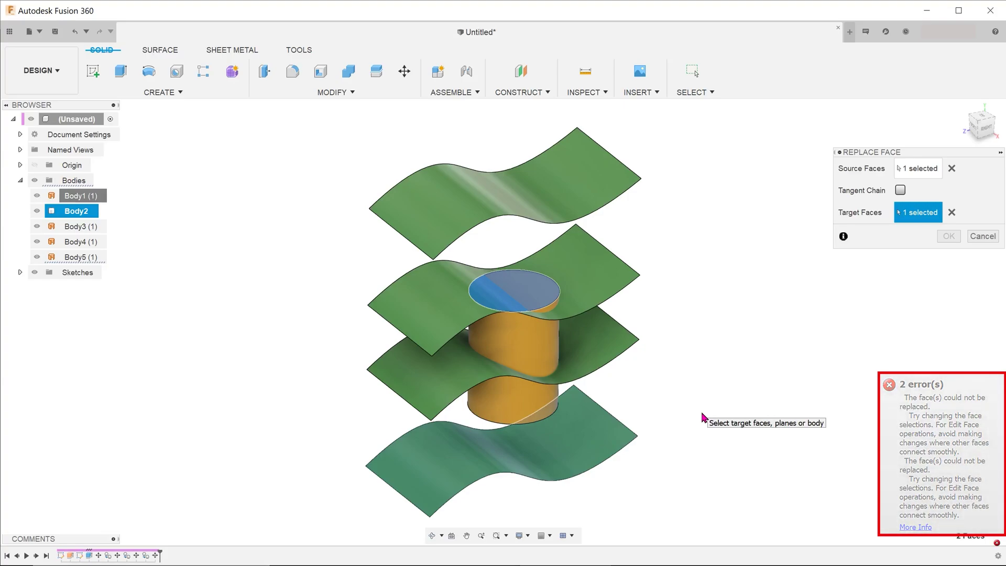
left_click(982, 126)
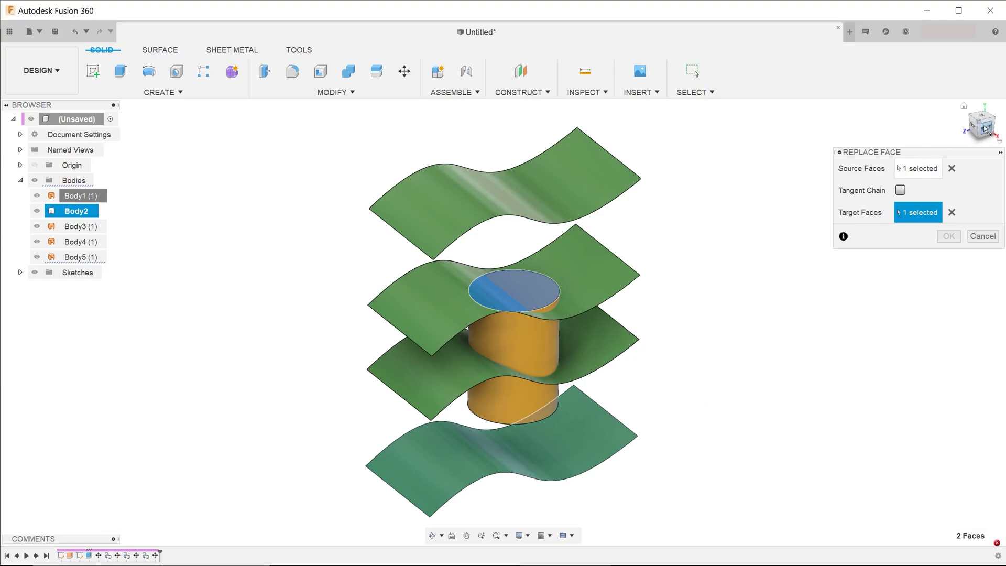
mouse_move(785, 288)
middle_mouse_down("shift")
mouse_move(803, 317)
mouse_move(780, 346)
mouse_move(768, 339)
middle_mouse_up("shift")
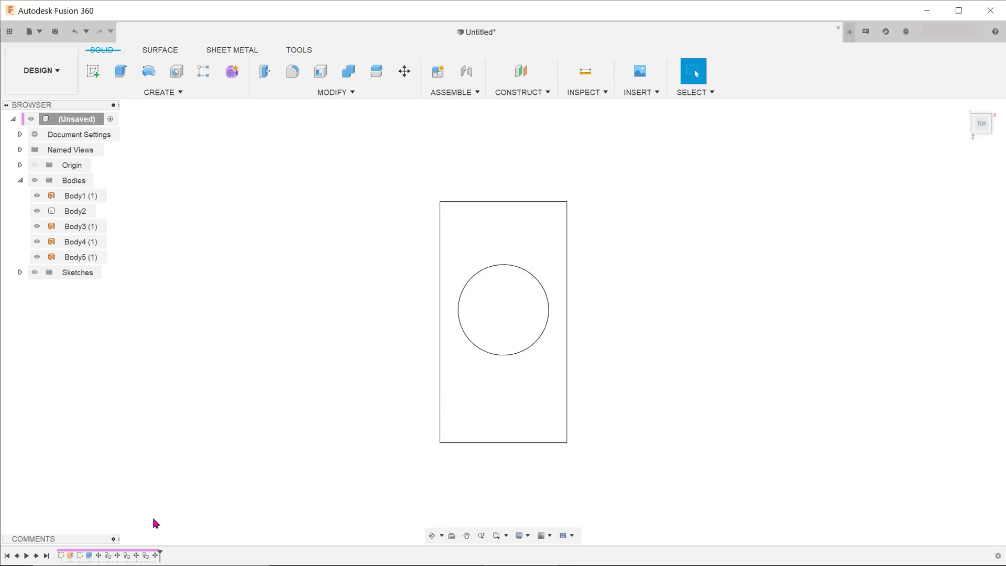
Set the Sketch2 circle diameter to 80 mm, then retry replacing the cylinder top with the top surface.
right_click(89, 555)
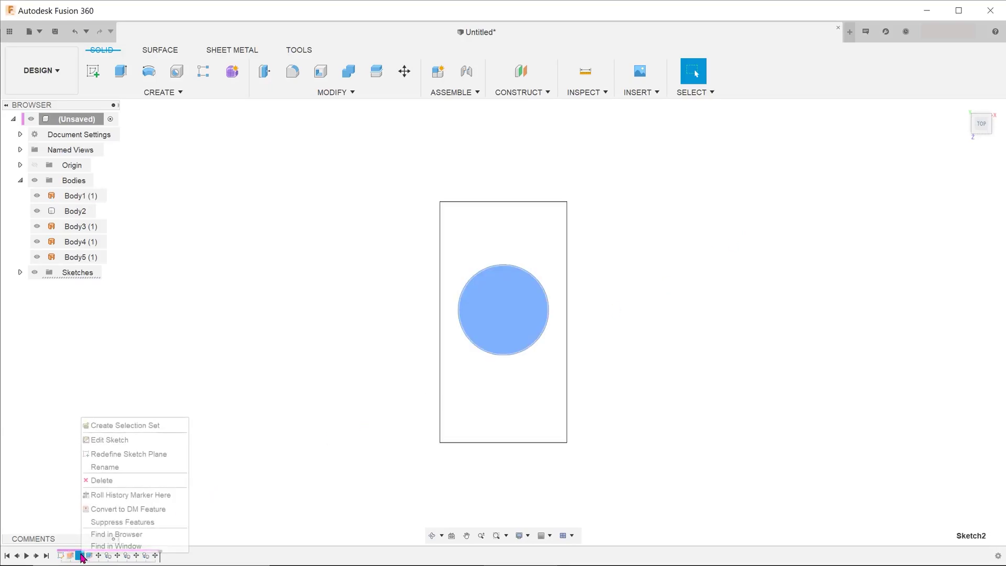
left_click(107, 438)
double_click(517, 336)
type("80")
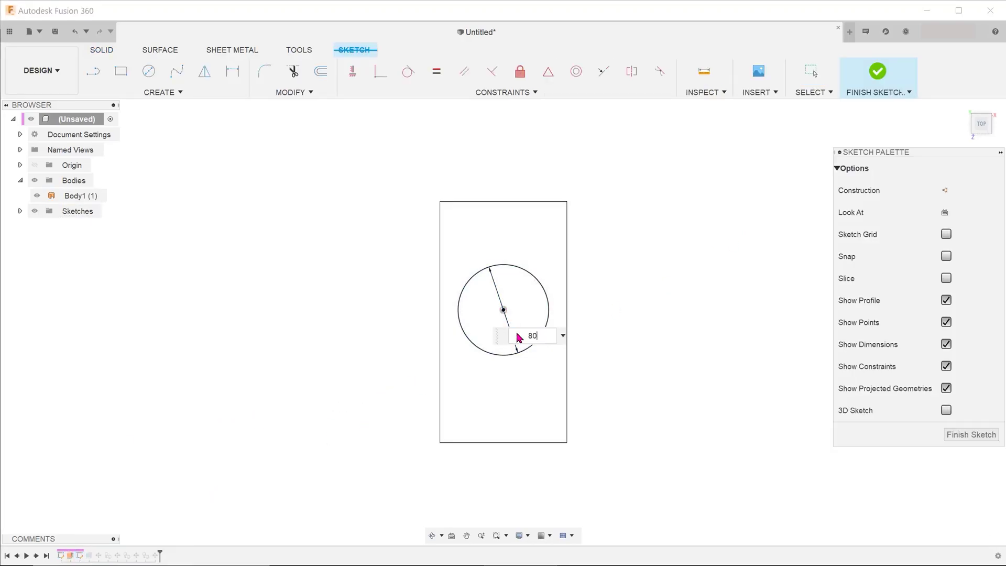
key("Return")
left_click(878, 72)
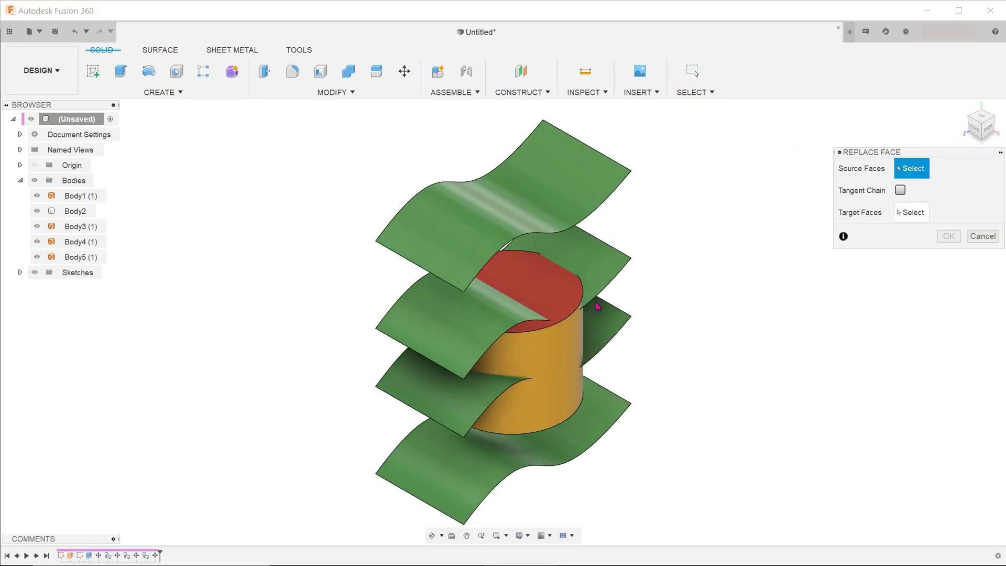
left_click(532, 294)
left_click(566, 198)
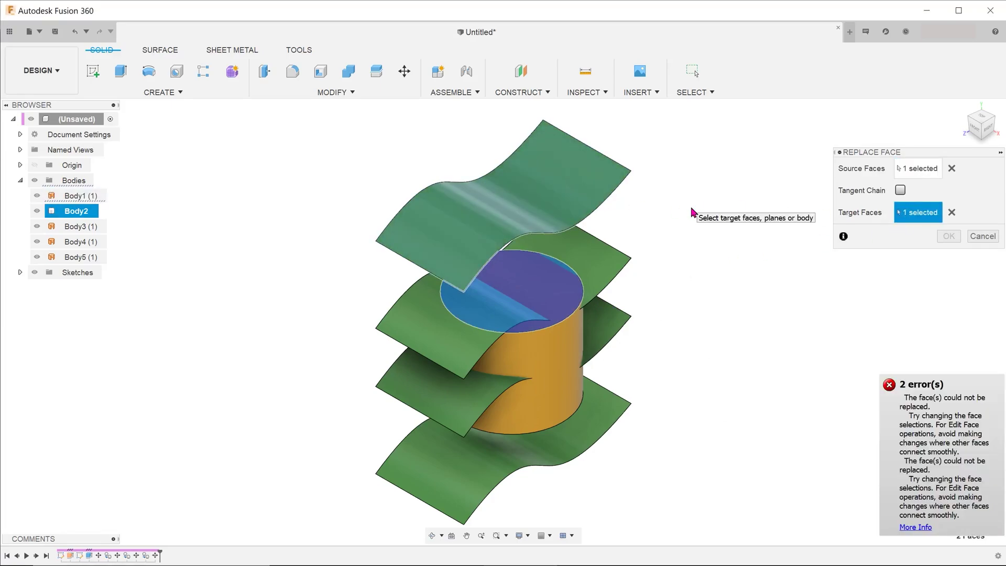
Cancel the replacement and extend two edges of the top wavy surface outward by 15 mm.
key("Escape")
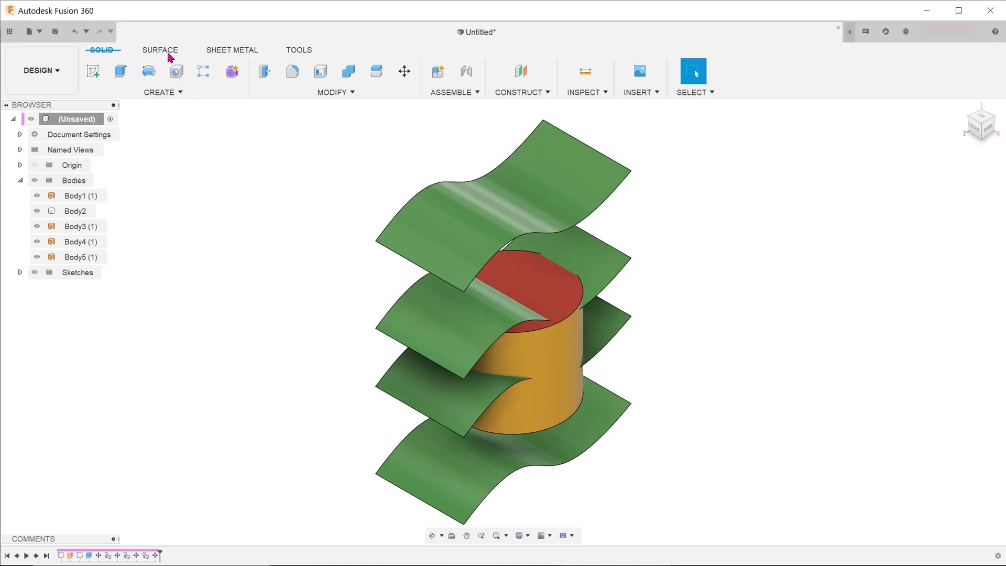
left_click(160, 50)
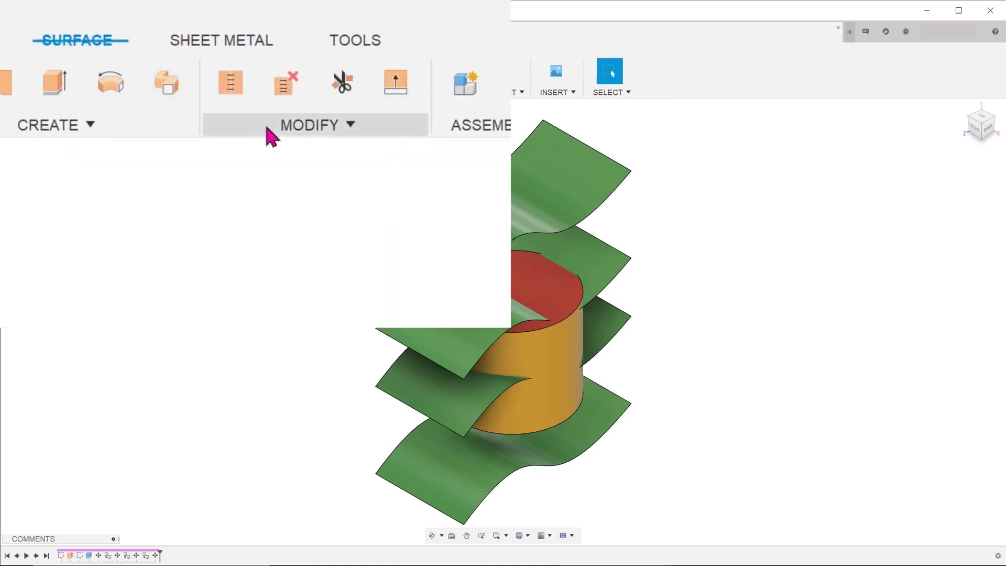
left_click(281, 129)
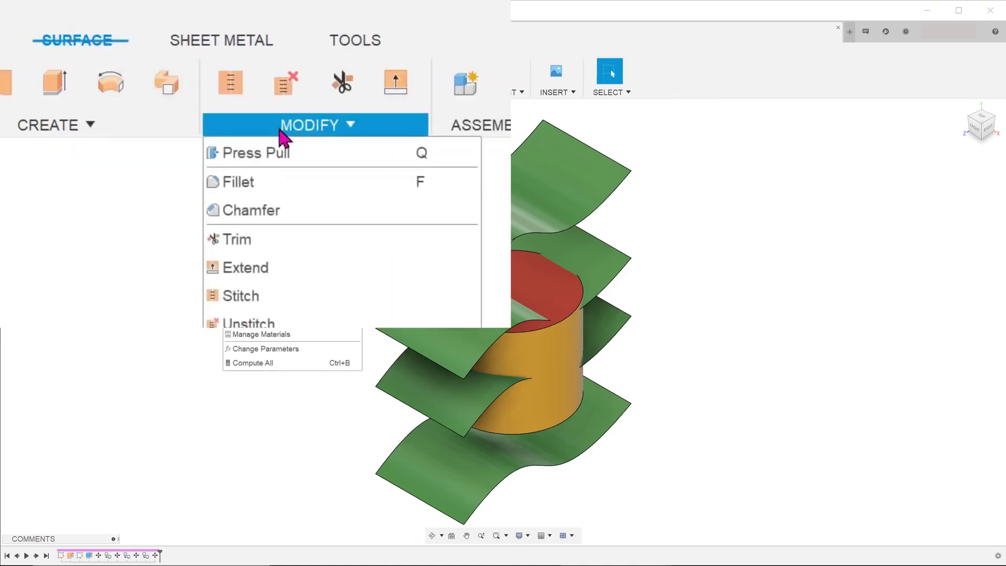
left_click(341, 242)
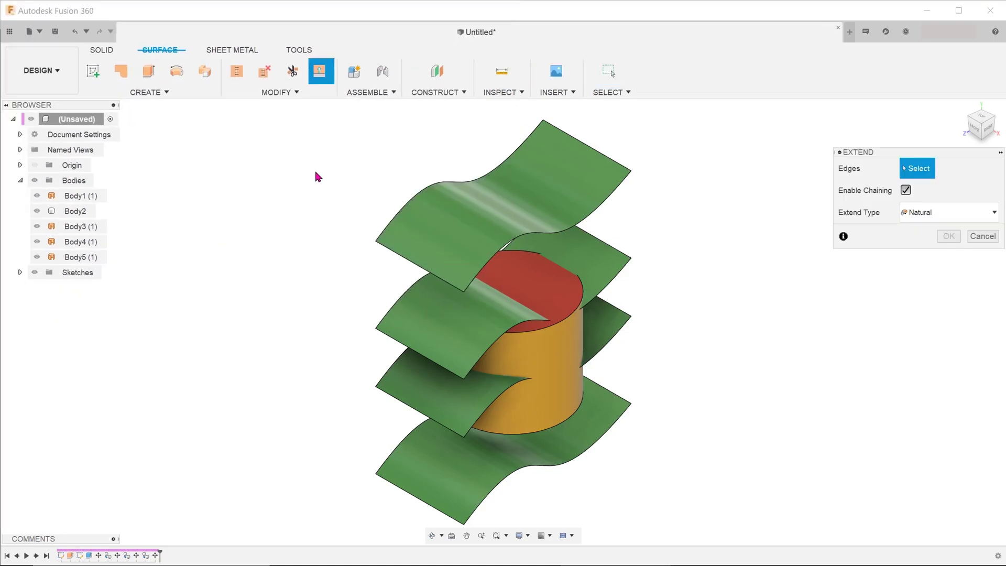
left_click(413, 201)
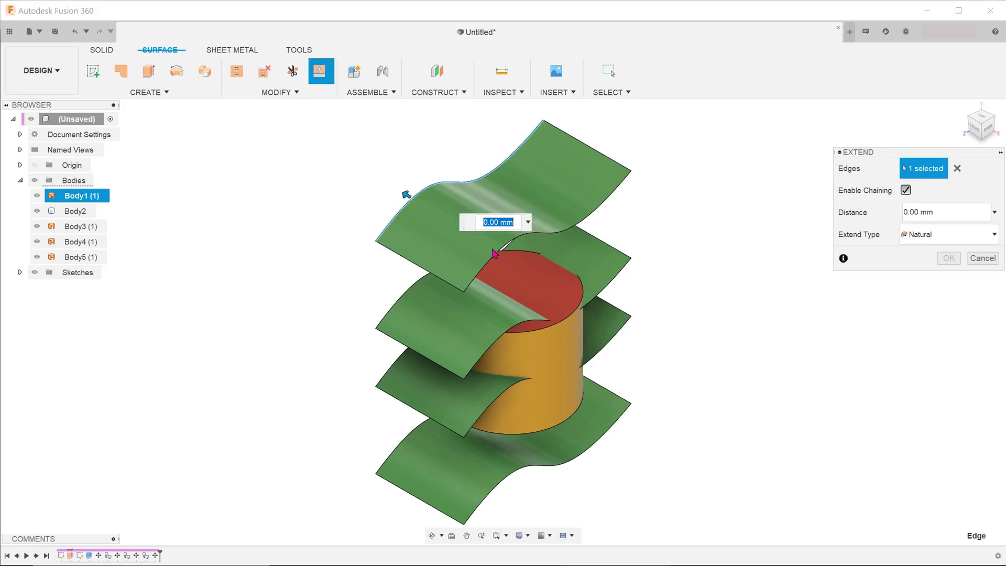
left_click(574, 223)
left_click_drag(590, 219, 610, 229)
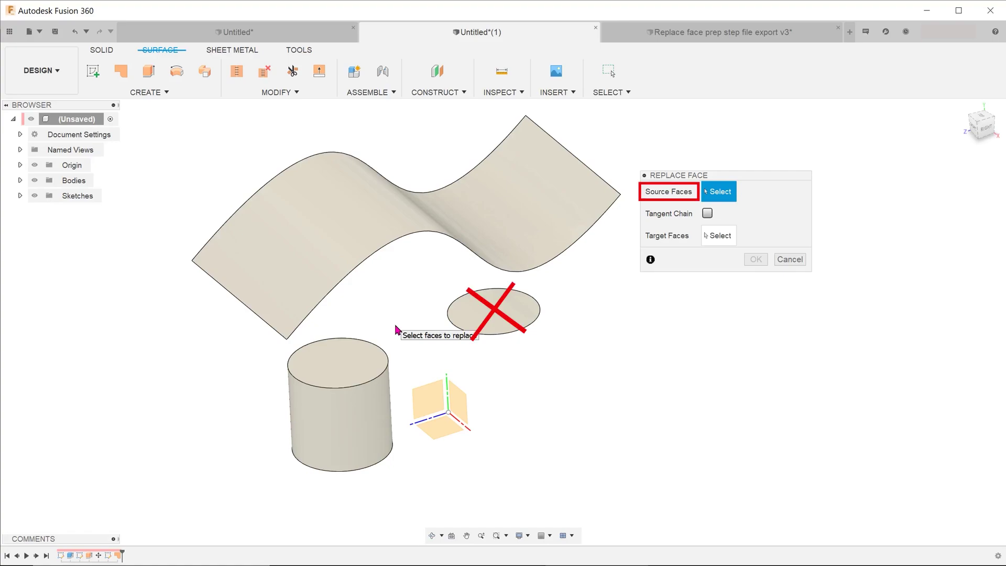
Select the simple cylinder's top face as the Source Face to replace.
left_click(354, 361)
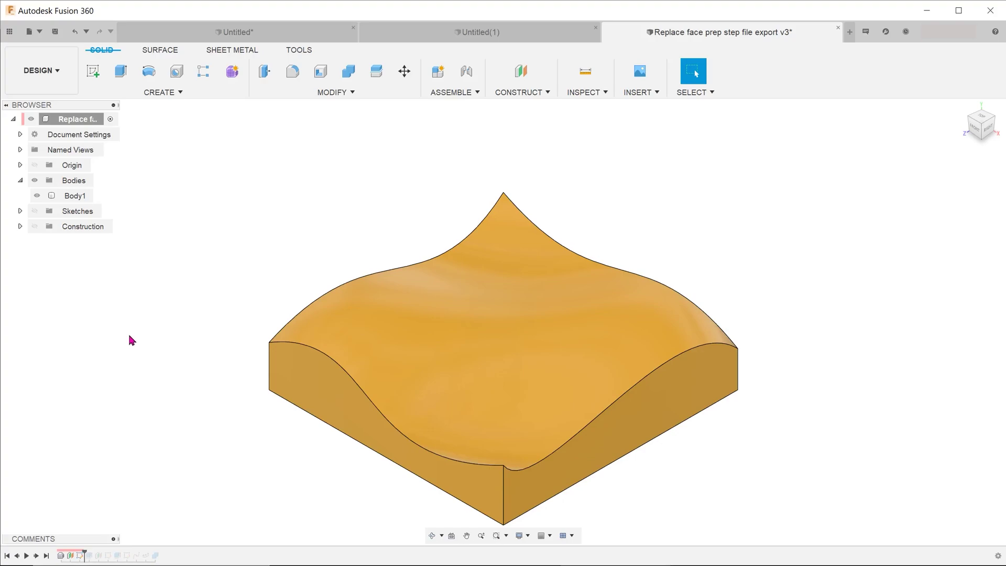
Step the timeline forward five times to replay history up to the finished fins.
left_click(465, 337)
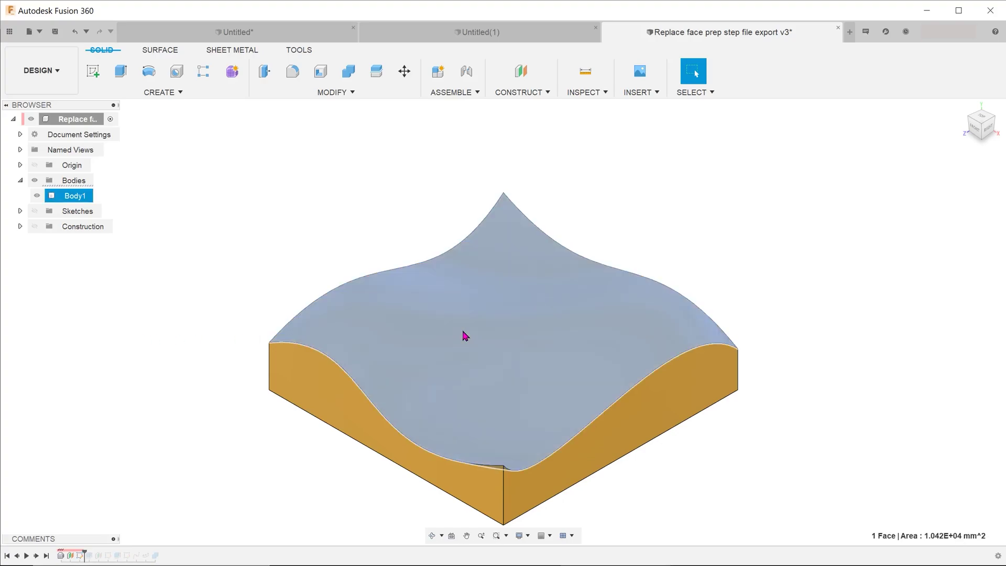
left_click(172, 371)
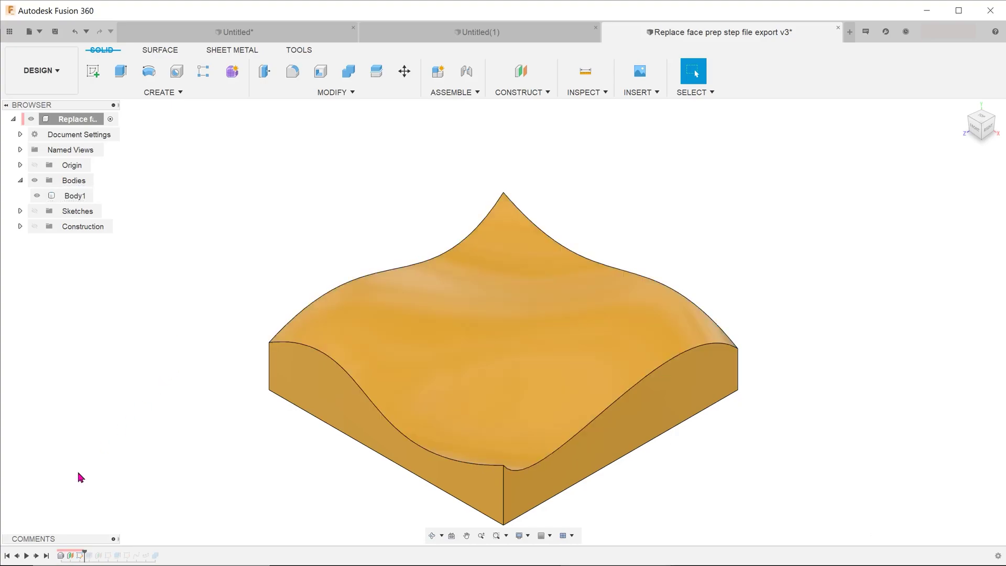
left_click(36, 556)
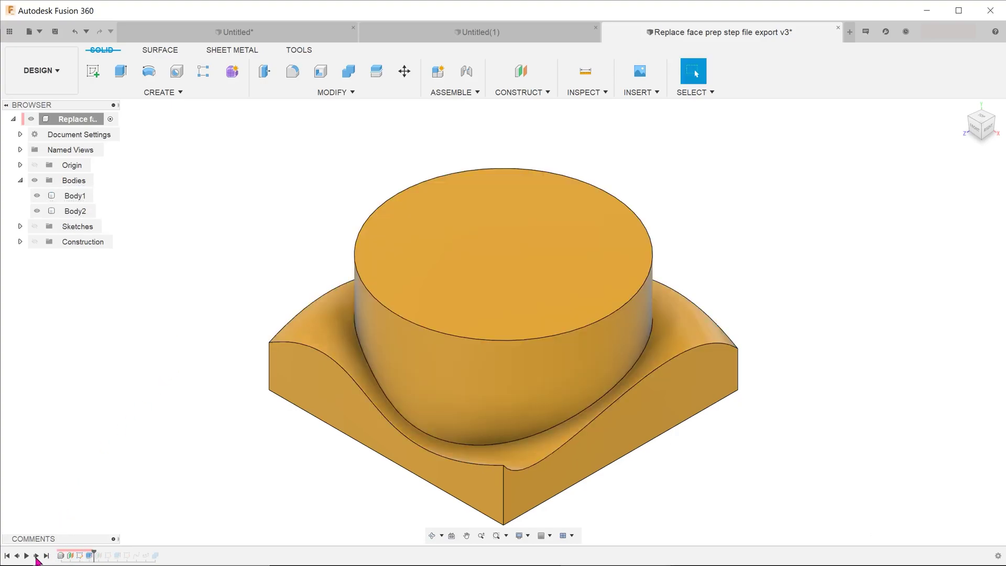
left_click(37, 555)
left_click(36, 555)
left_click(37, 554)
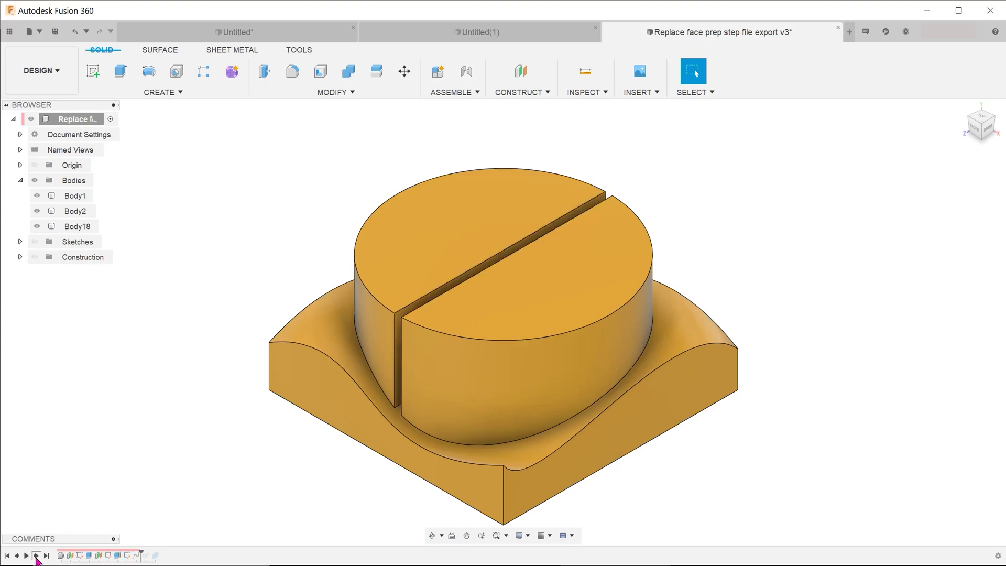
left_click(37, 555)
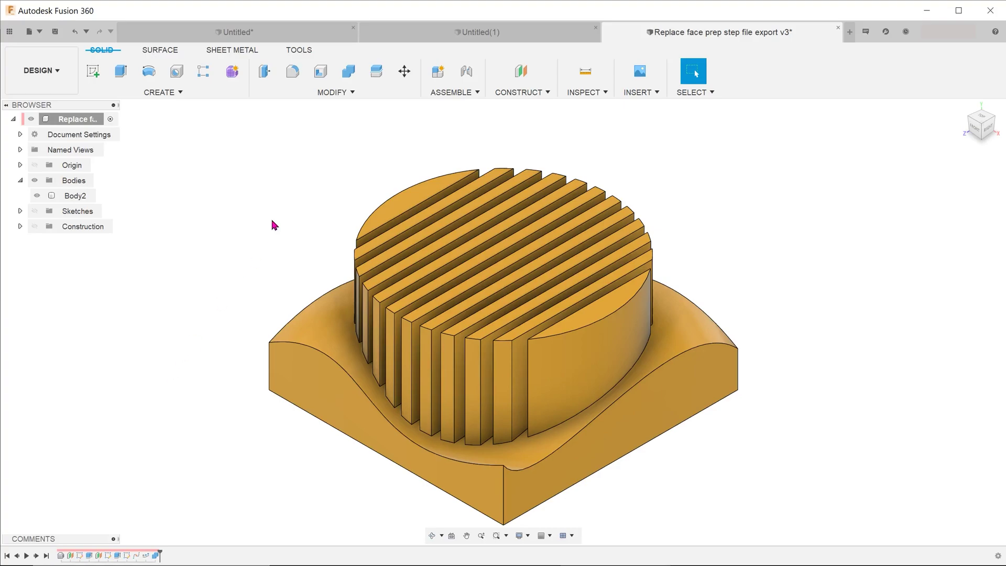
Check the fin top and curved base faces, then roll history back to only the wavy block.
left_click(404, 210)
left_click(275, 230)
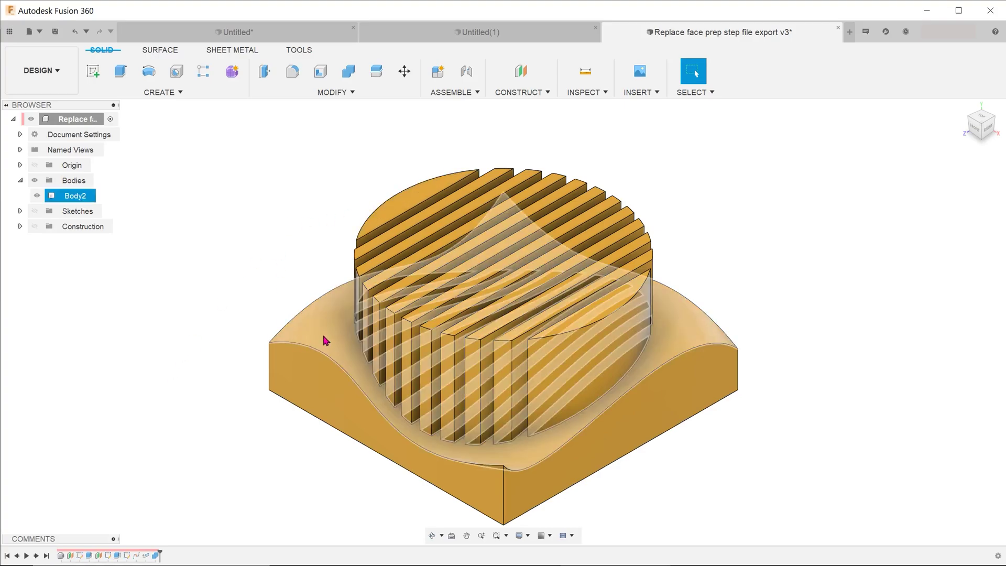
left_click(322, 337)
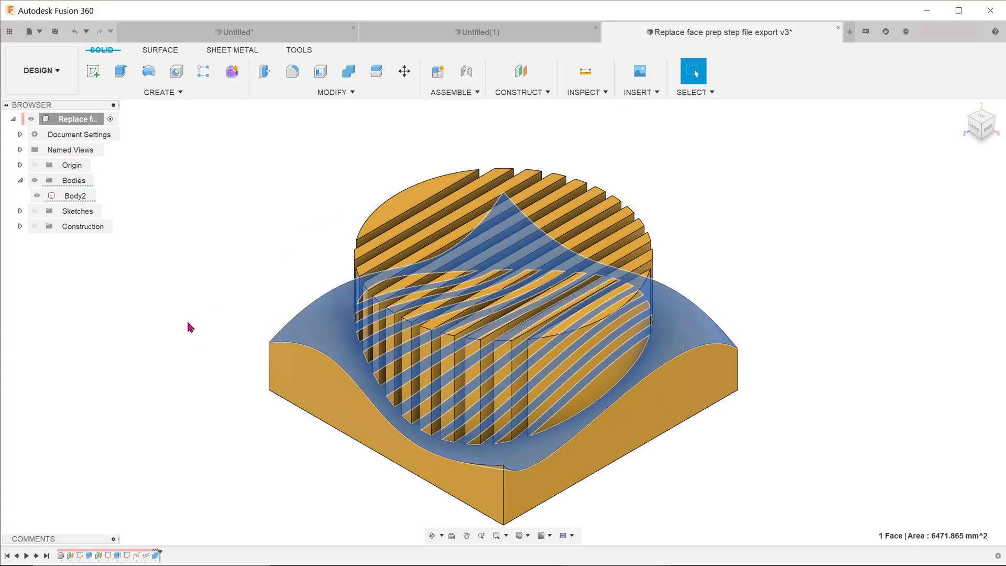
left_click_drag(157, 554, 85, 554)
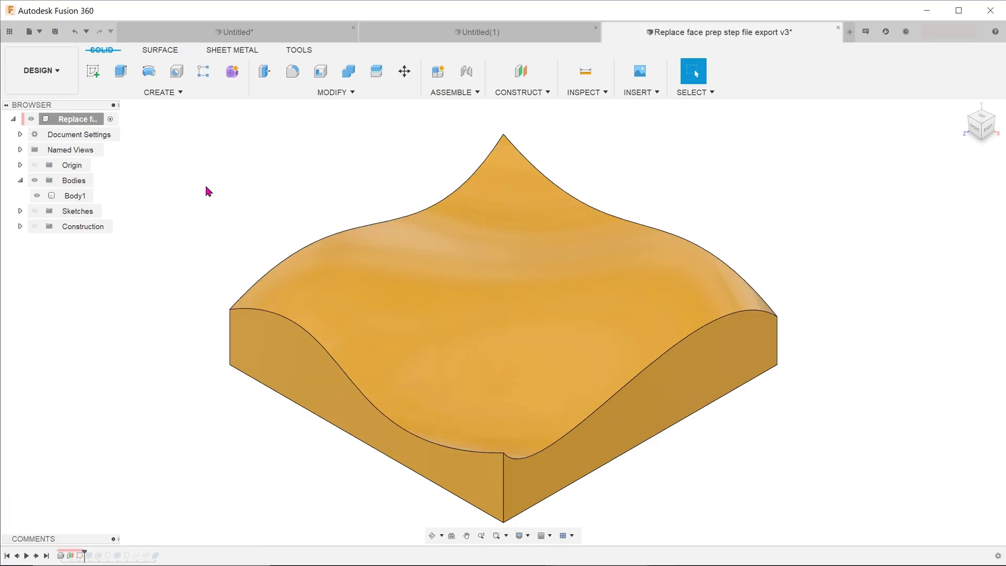
Create a 0 mm offset surface from Body1's wavy top face.
left_click(163, 52)
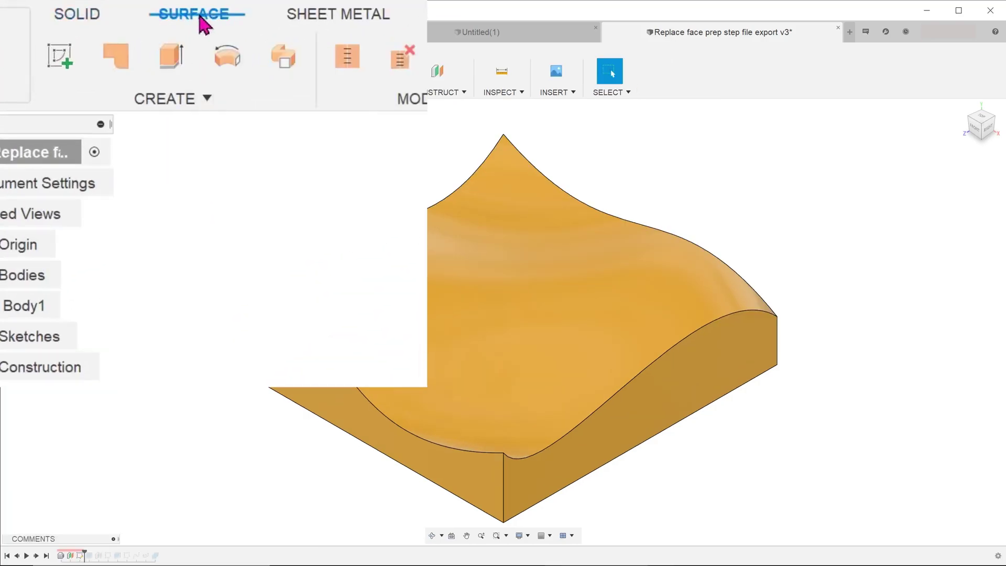
left_click(235, 97)
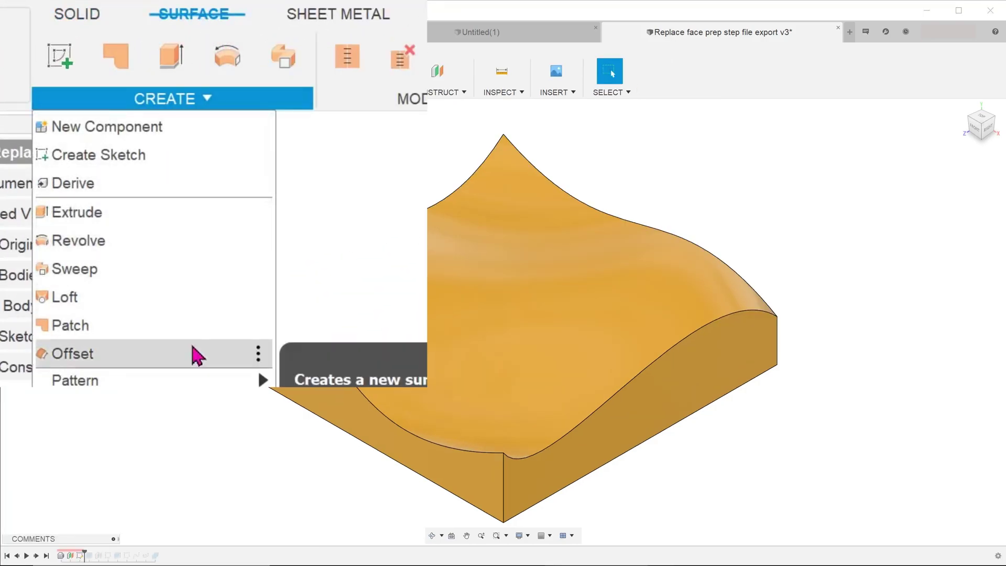
left_click(197, 355)
left_click(453, 262)
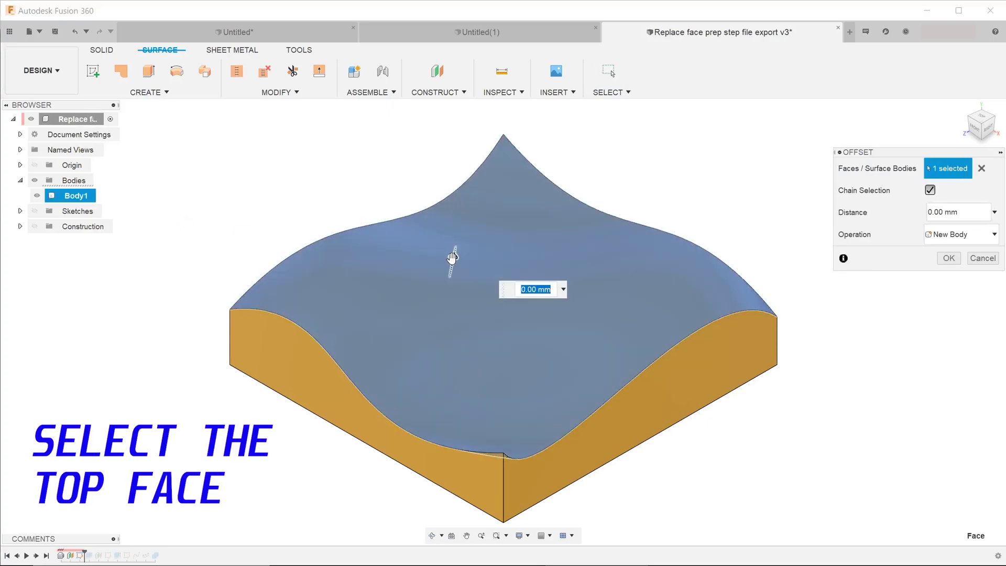
left_click_drag(454, 257, 464, 200)
scroll(467, 198, "down", 2)
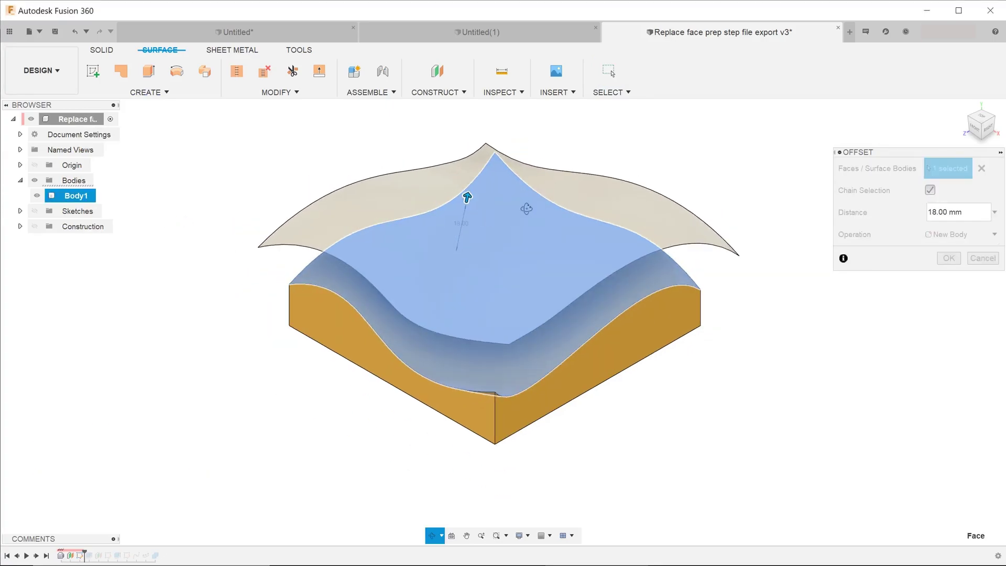
mouse_move(526, 208)
middle_mouse_down("shift")
mouse_move(513, 251)
mouse_move(513, 205)
middle_mouse_up("shift")
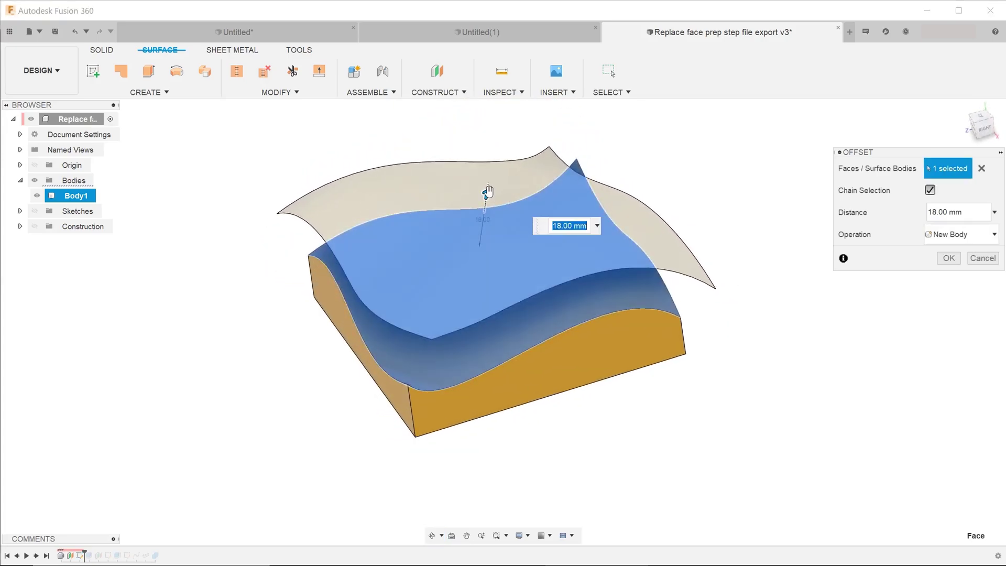
type("20")
key("Return")
middle_click_drag(489, 186, 527, 220, "shift")
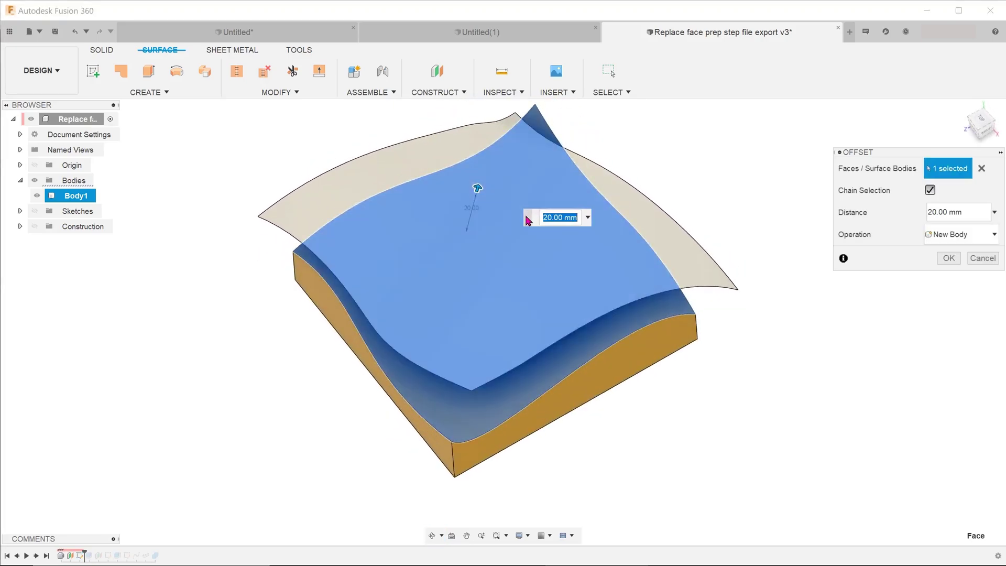
type("0")
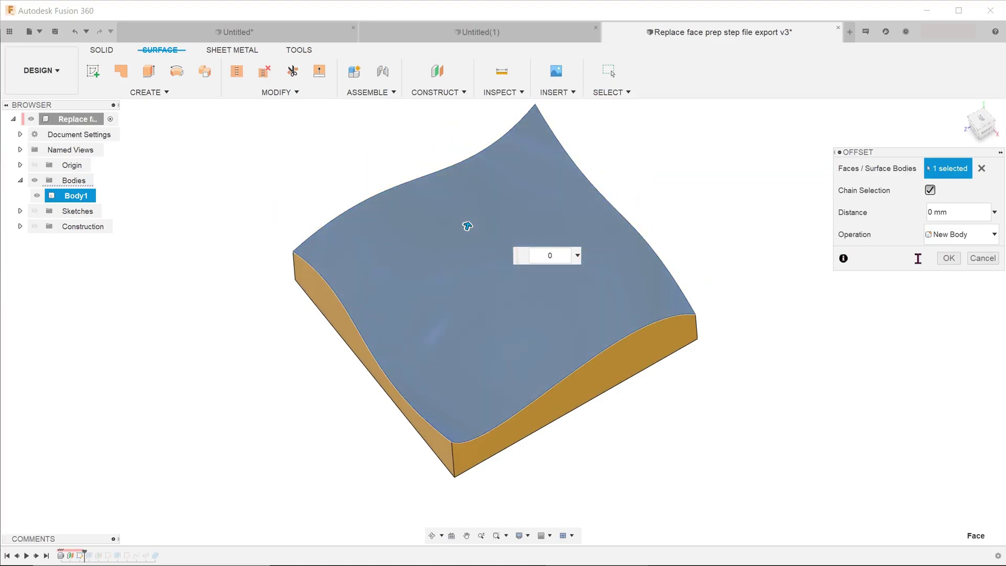
left_click(947, 259)
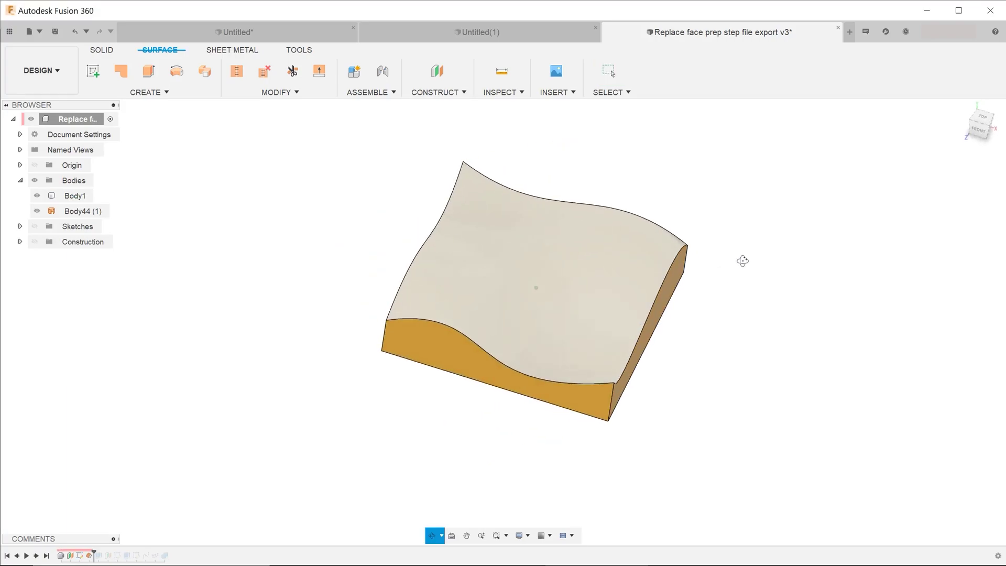
Toggle Body1 visibility back on and show the new Body44 surface body.
left_click(965, 109)
left_click(37, 196)
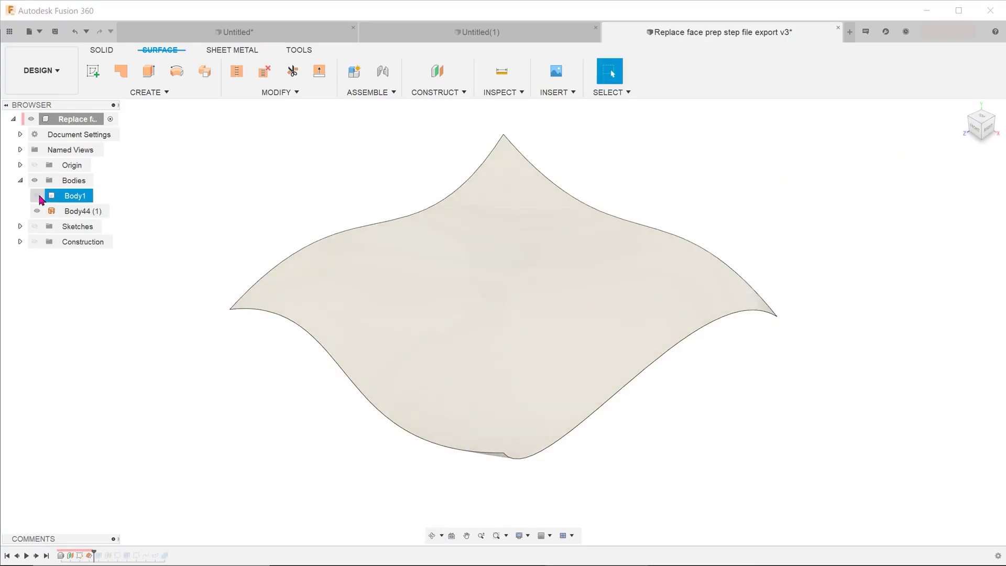
left_click(37, 197)
left_click(36, 211)
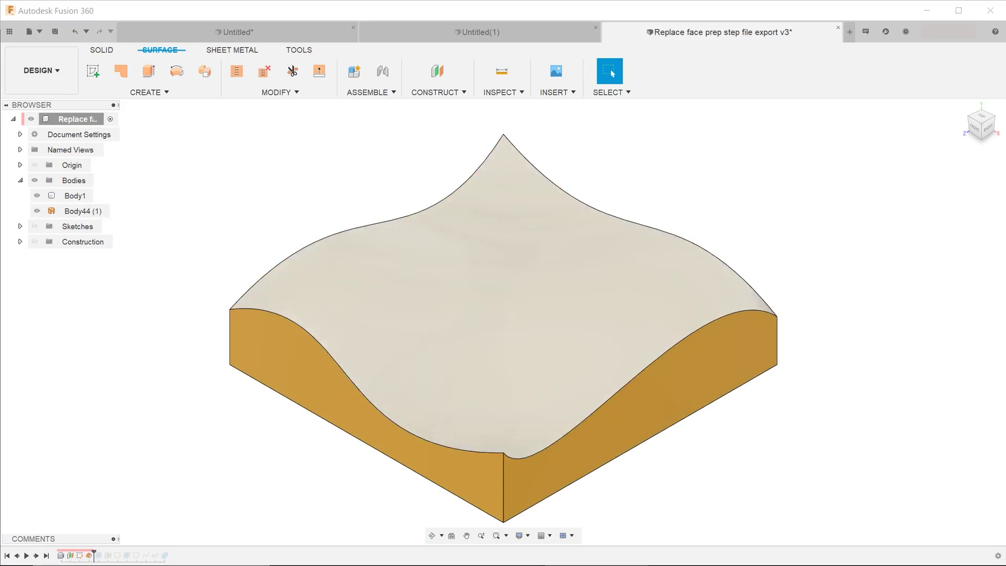
Move the Body44 surface 35 mm up along Y with Move/Copy.
left_click(281, 93)
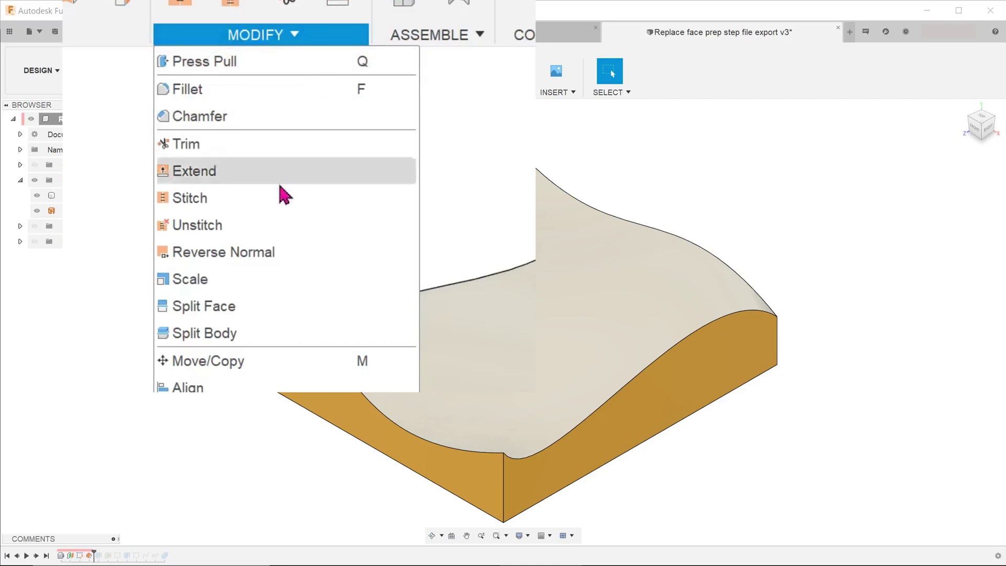
left_click(309, 370)
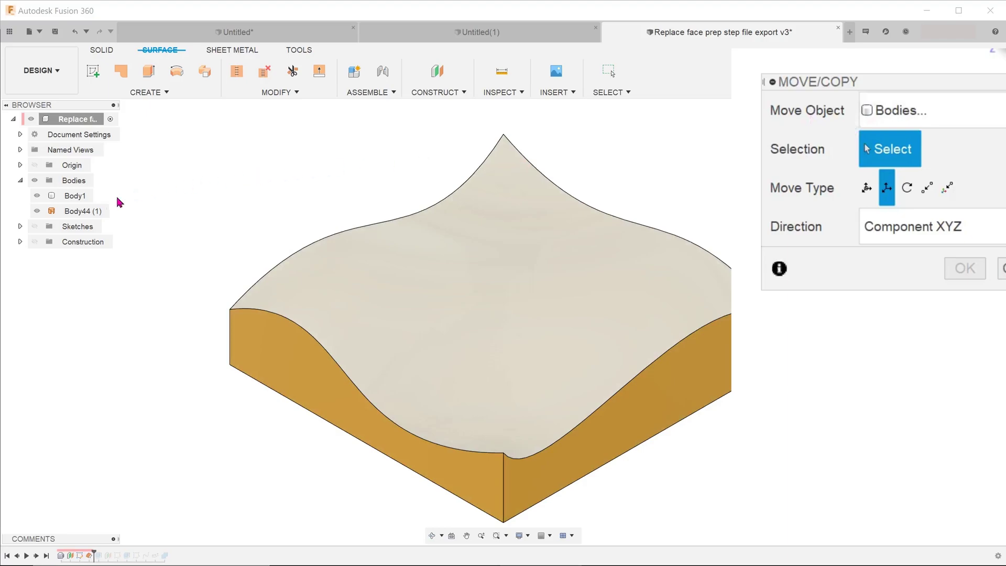
left_click(83, 211)
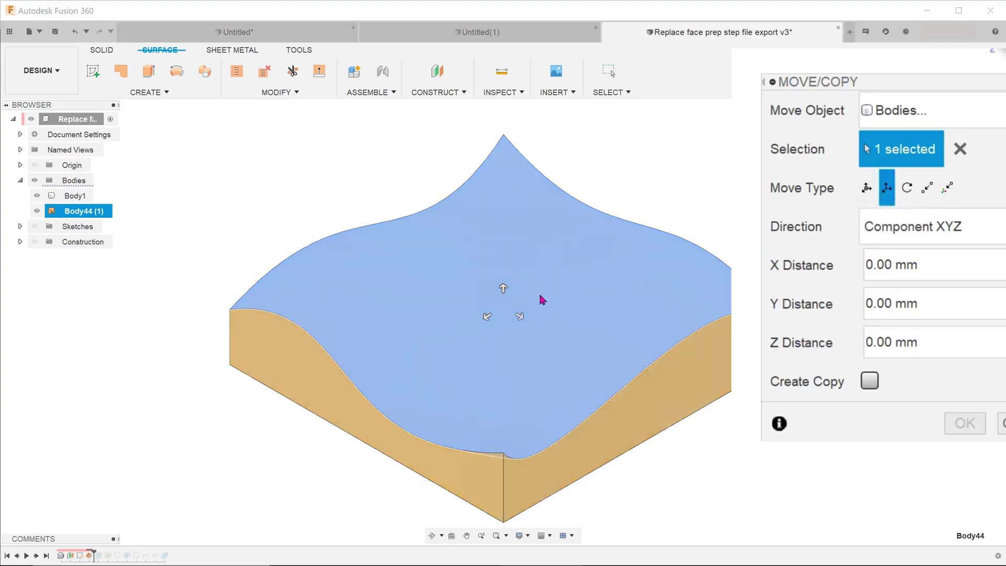
left_click_drag(503, 288, 493, 254)
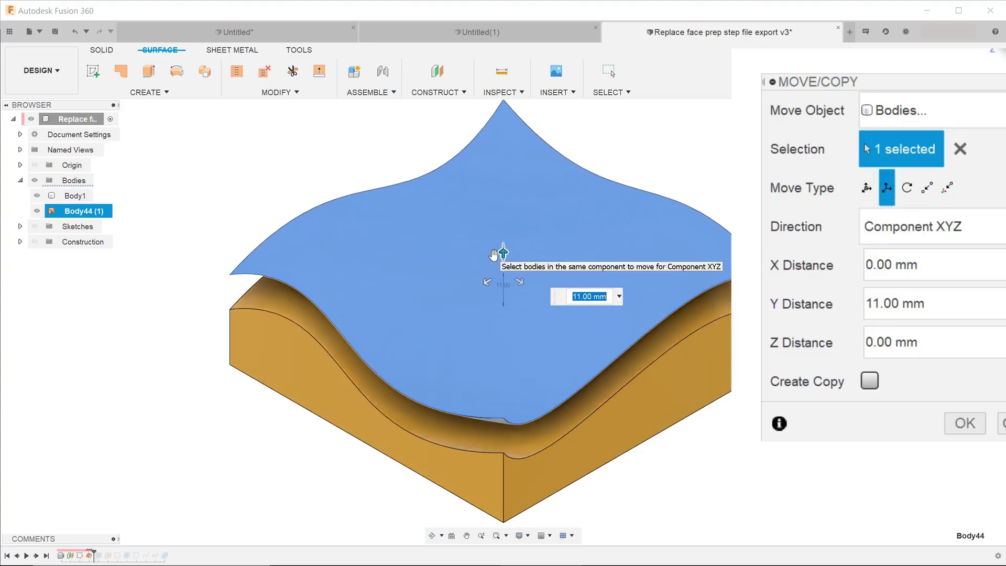
type("5")
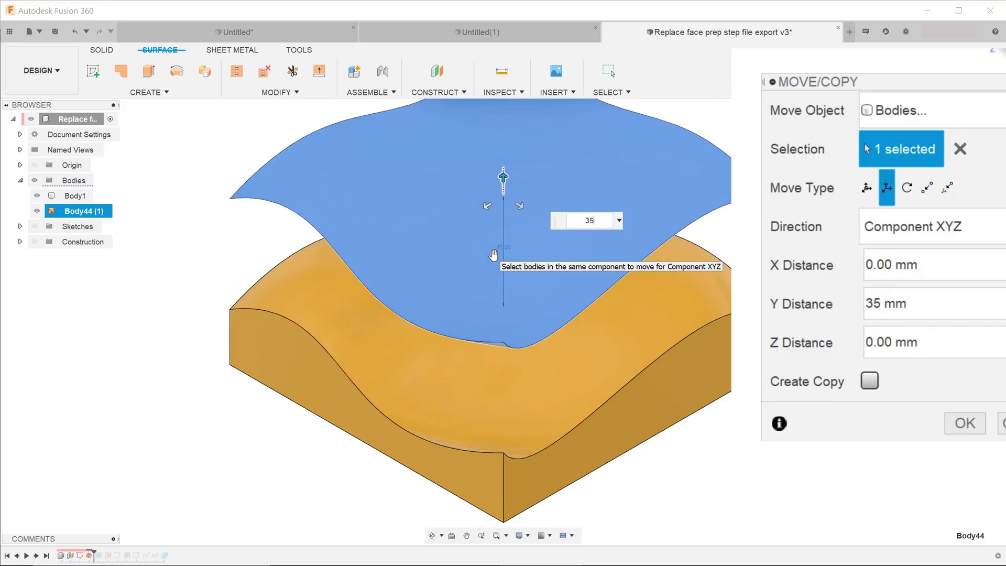
key("Return")
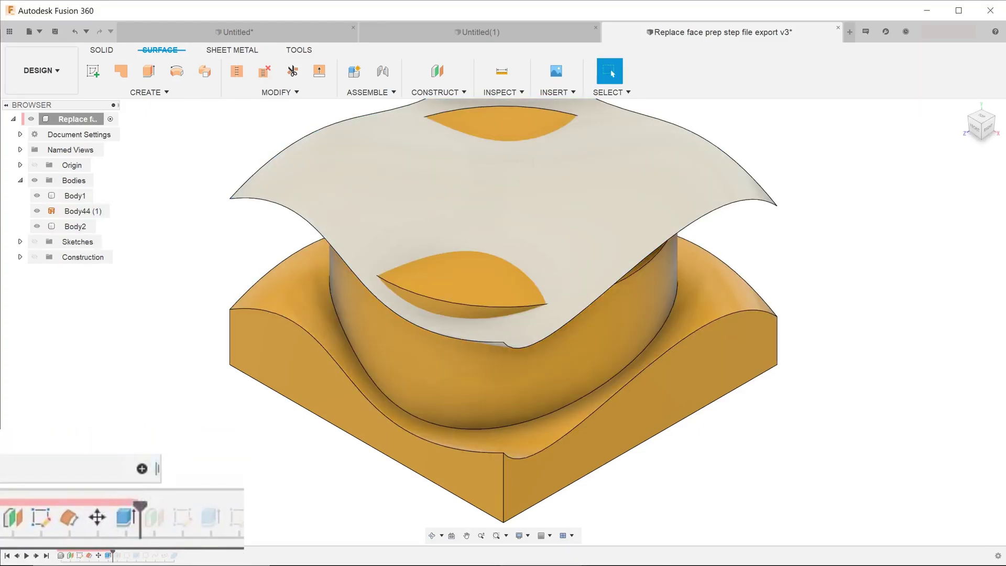
left_click(966, 110)
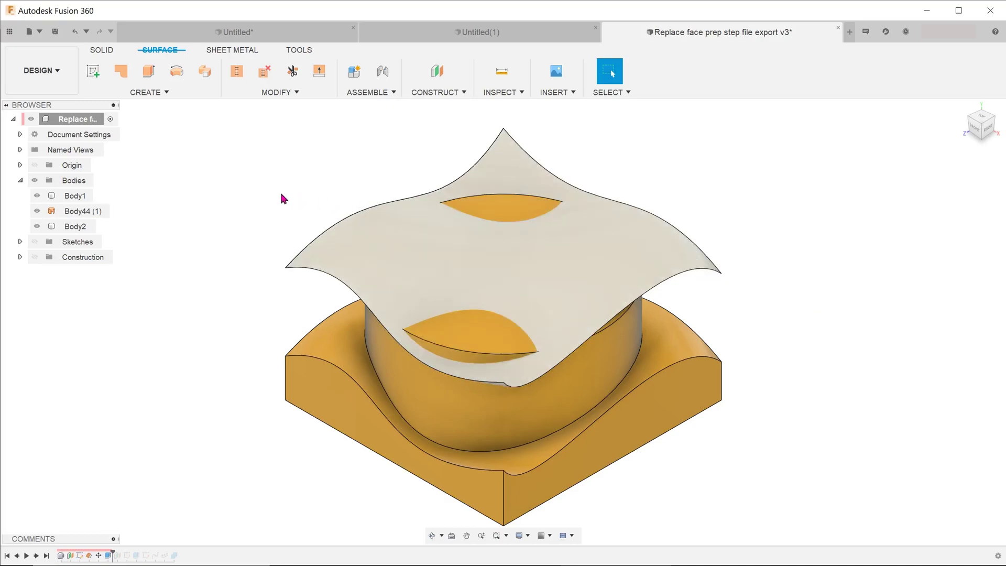
Using solid Replace Face, swap the cylinder's flat top for the raised Body44 wavy surface.
left_click(99, 52)
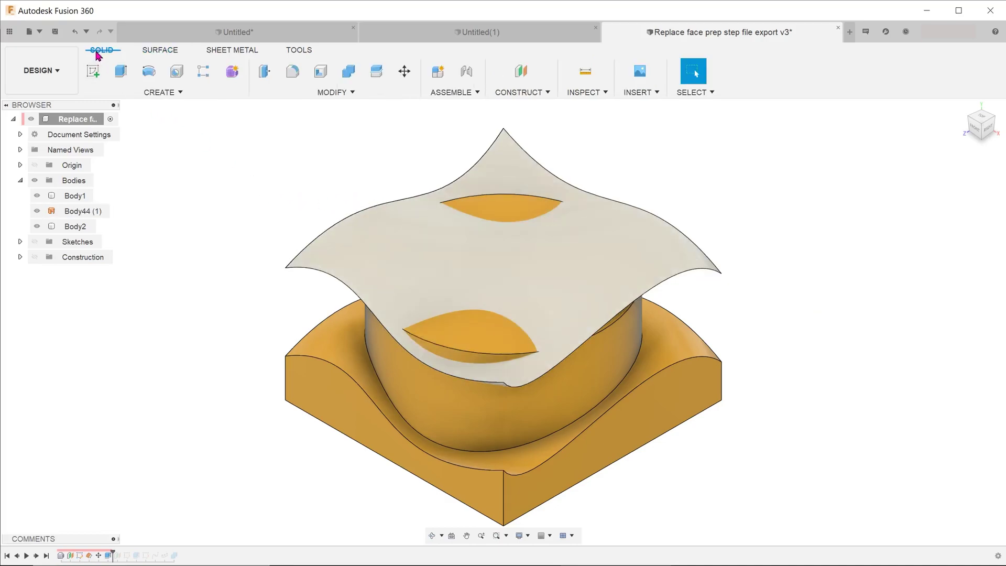
left_click(299, 92)
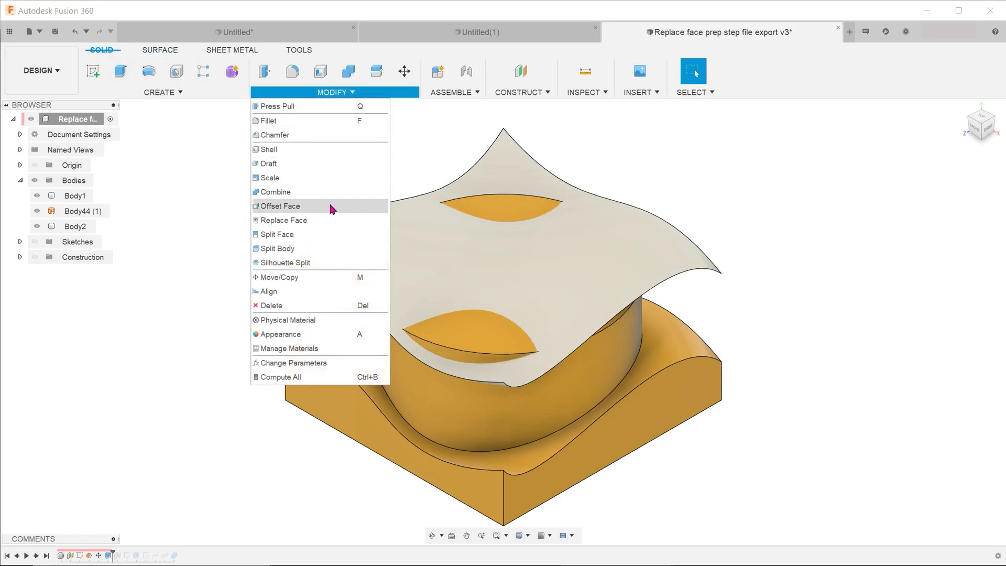
left_click(341, 221)
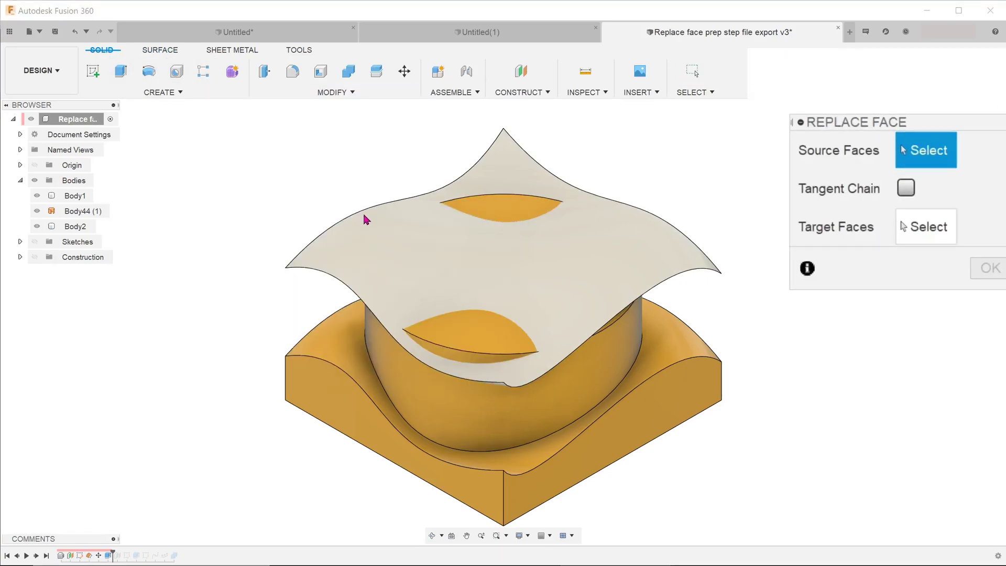
left_click(493, 215)
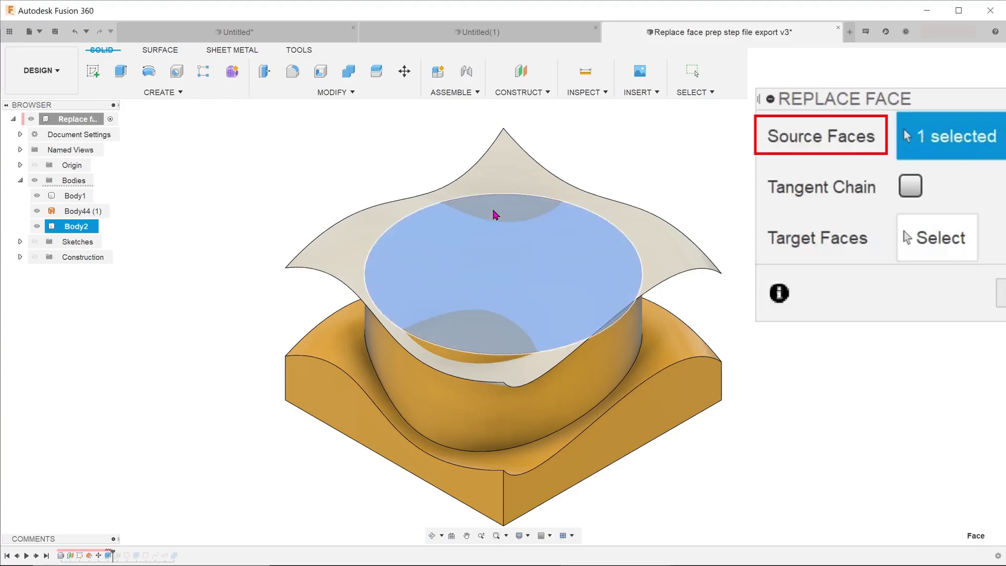
left_click(927, 244)
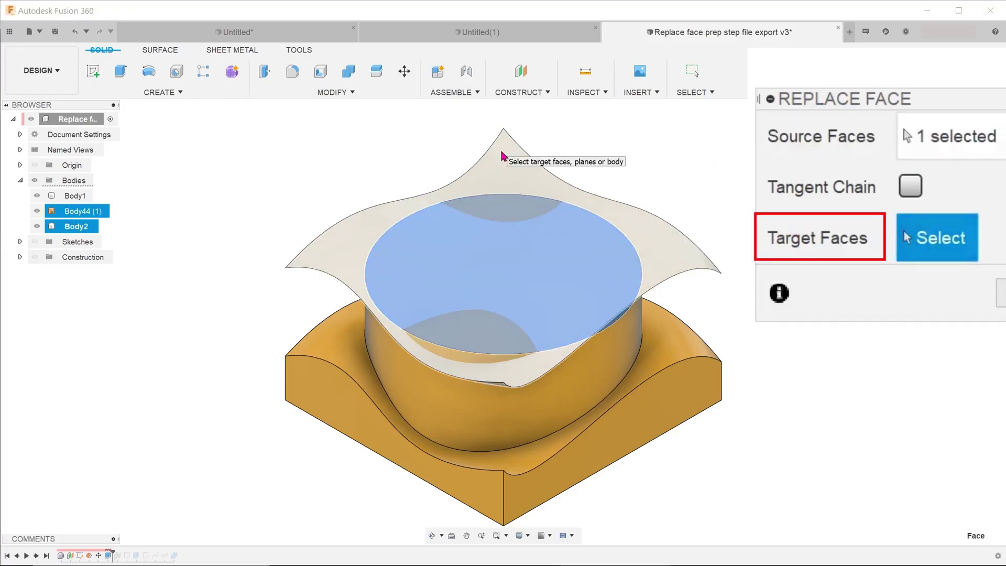
left_click(503, 156)
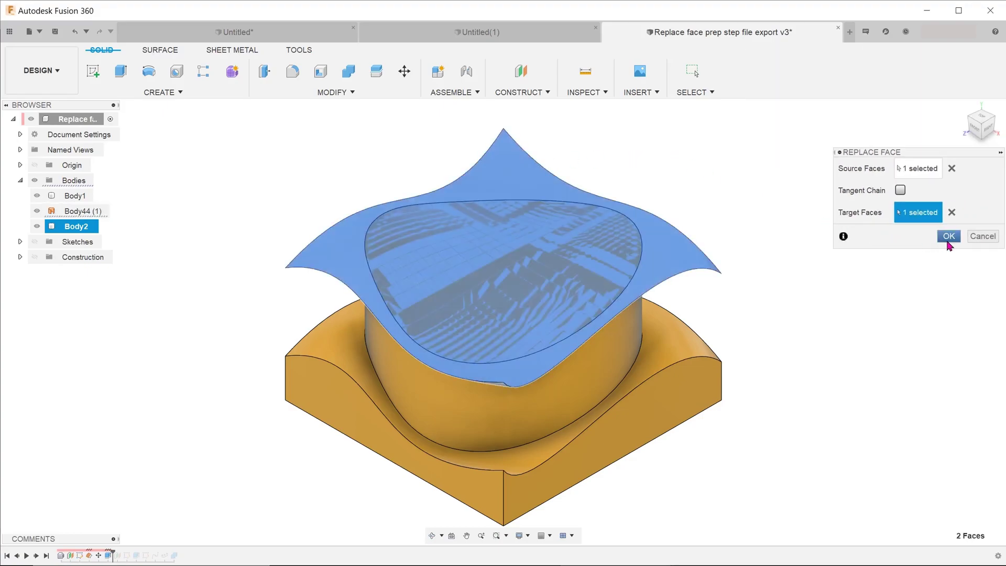
left_click(948, 238)
left_click(37, 196)
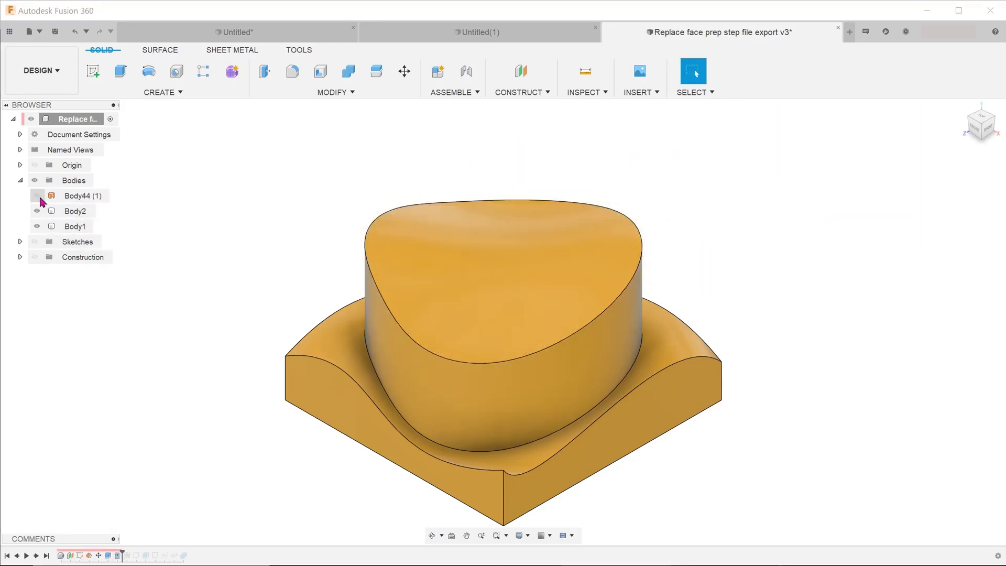